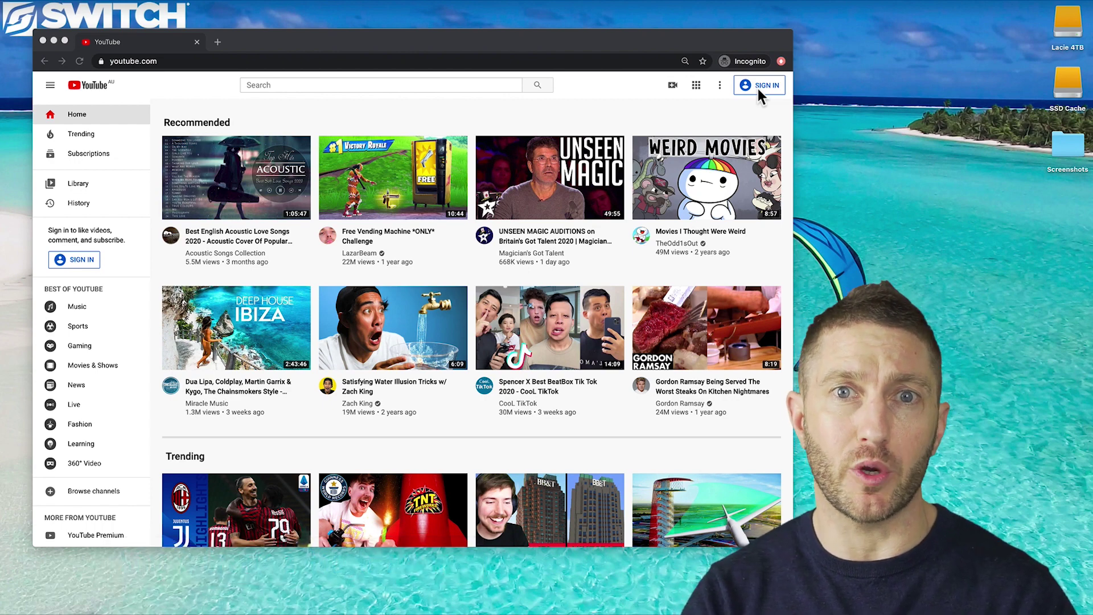
- Go to Google sign-in and bring up the choices for creating a new account
click(759, 86)
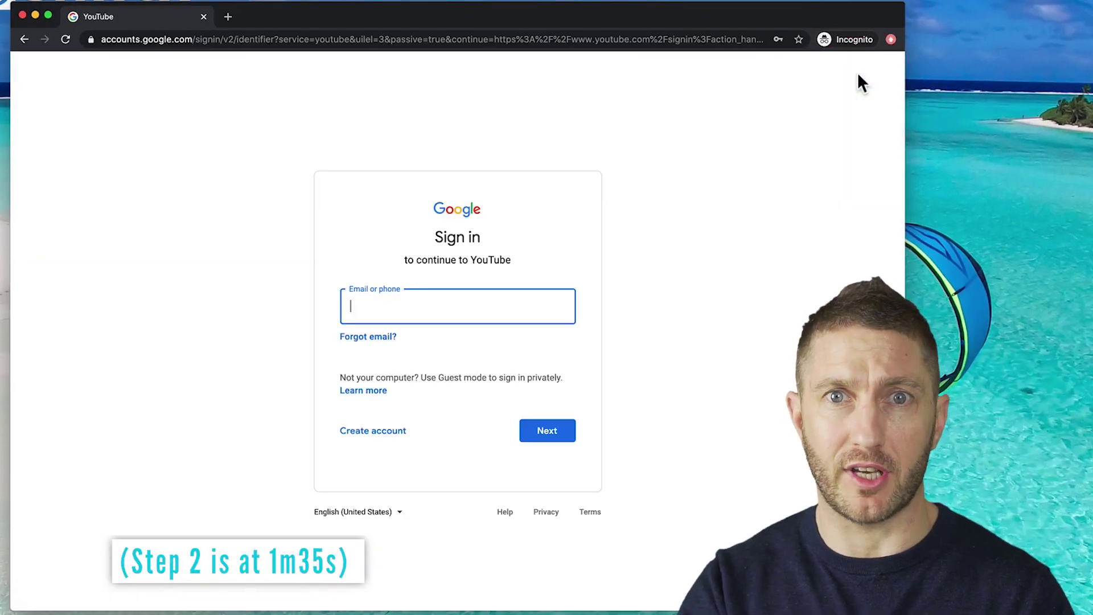
click(349, 432)
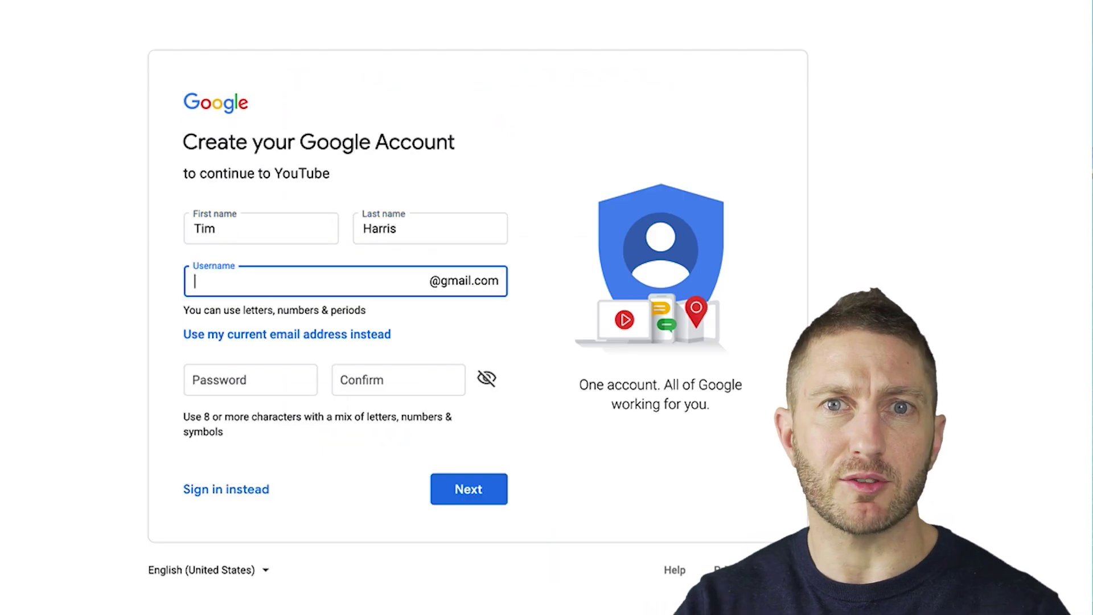
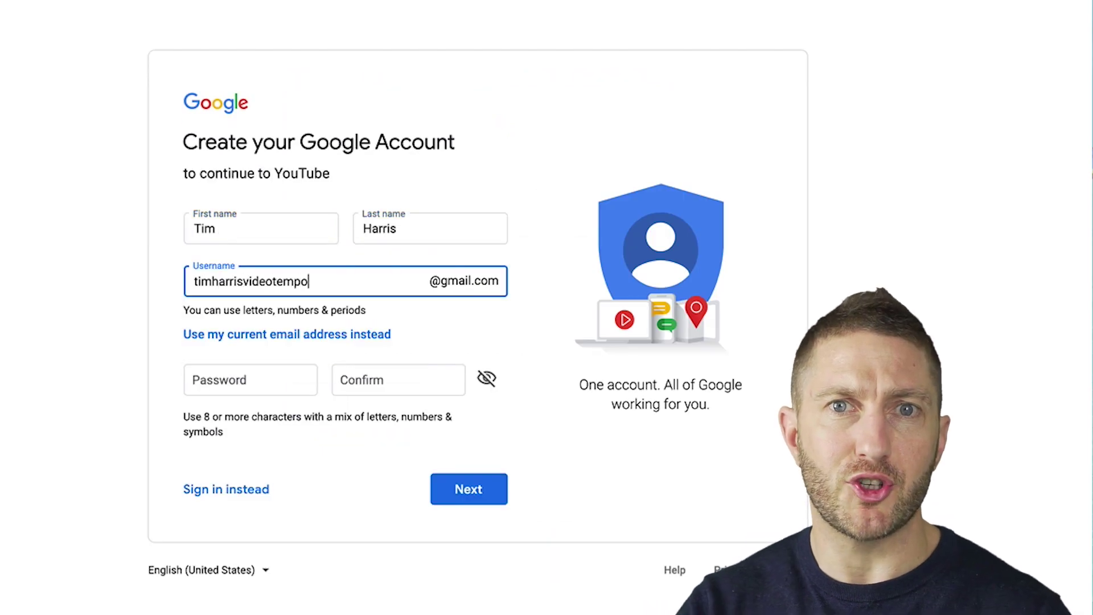
- Enter the new Gmail username and a confirmed password, then submit them
key(Tab)
text(••••••••••••••)
key(Tab)
text(•••••)
click(438, 490)
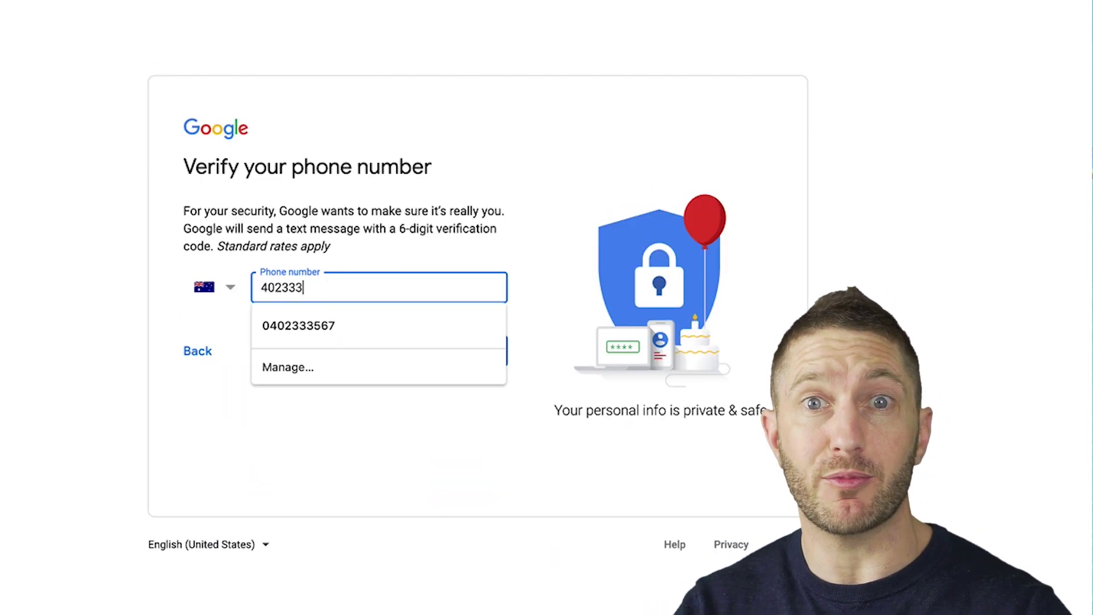
- Verify the phone, add a recovery e-mail and birthday 1 January 2000, then sign in to YouTube
click(445, 347)
click(453, 421)
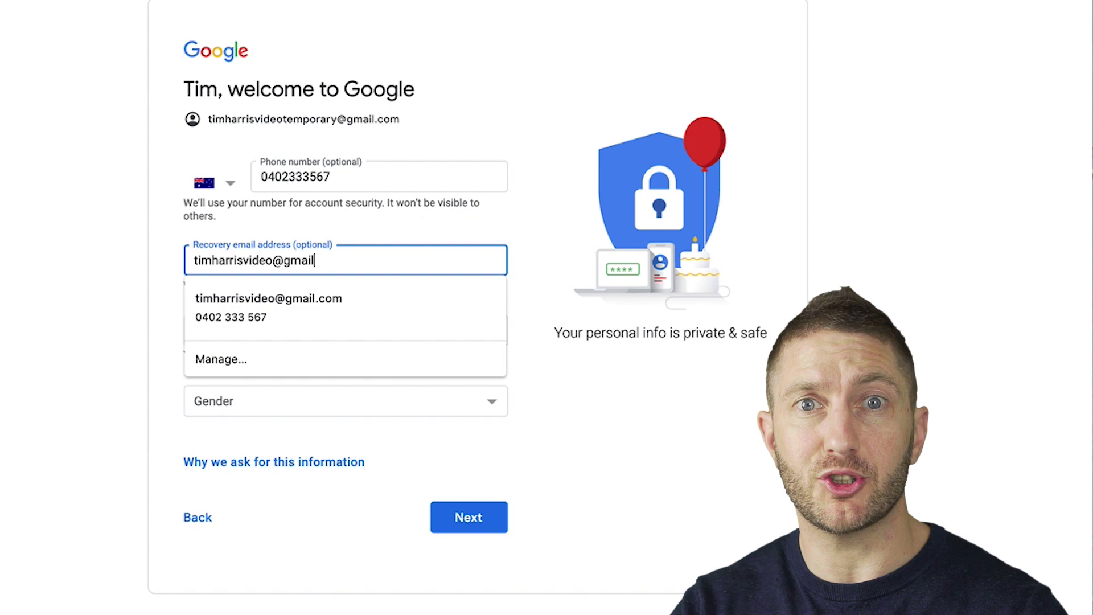
text(.com)
key(Tab)
key(j)
key(Tab)
text(1)
key(Tab)
text(2000)
click(451, 406)
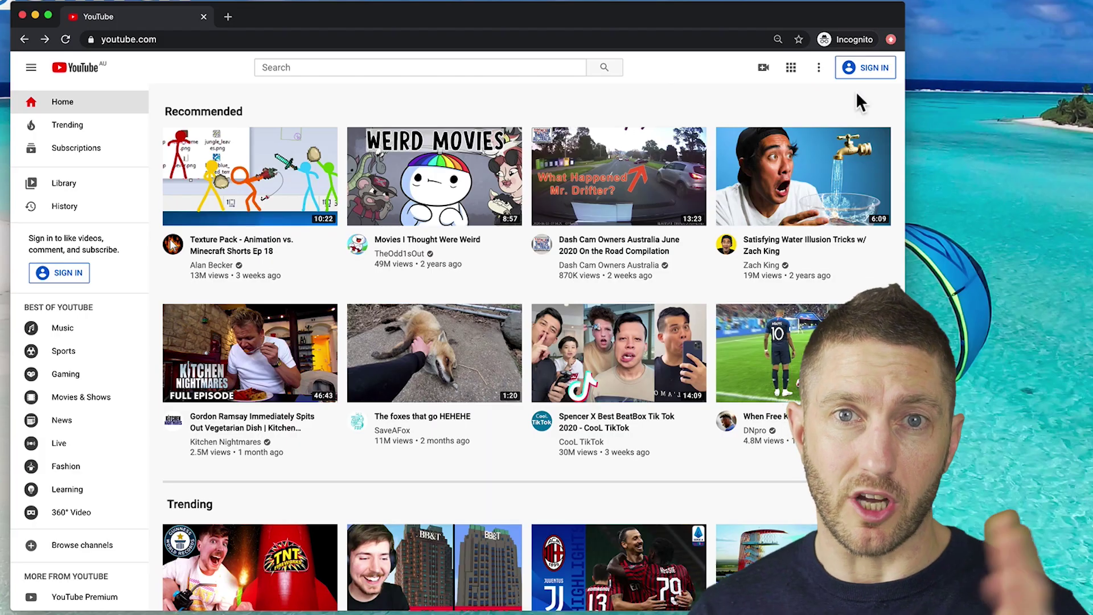
click(870, 70)
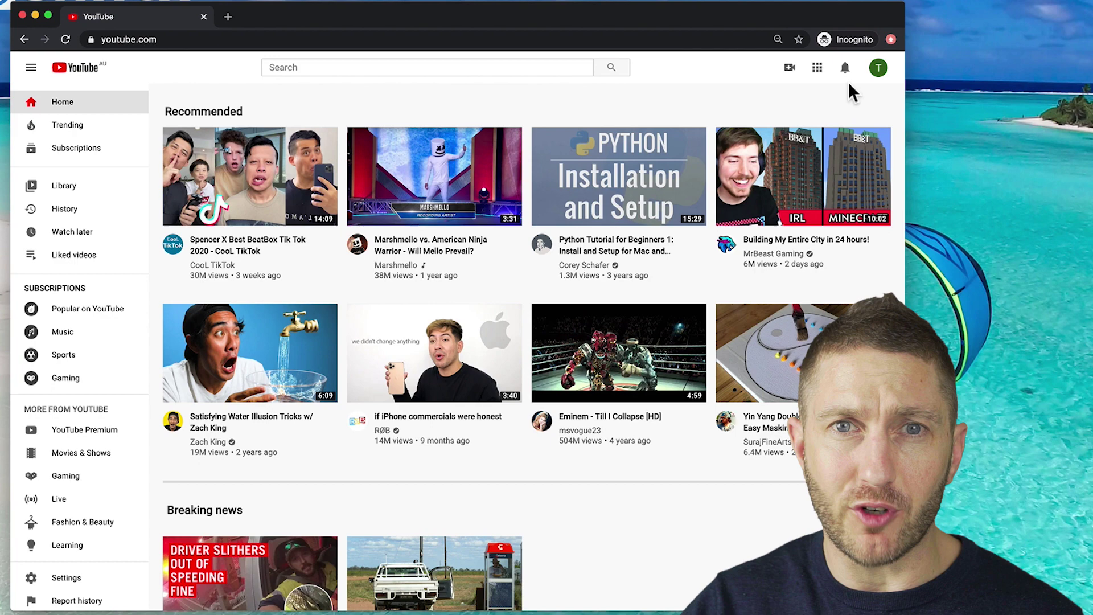
- Choose Create a channel from the account menu and get started on setup
click(877, 68)
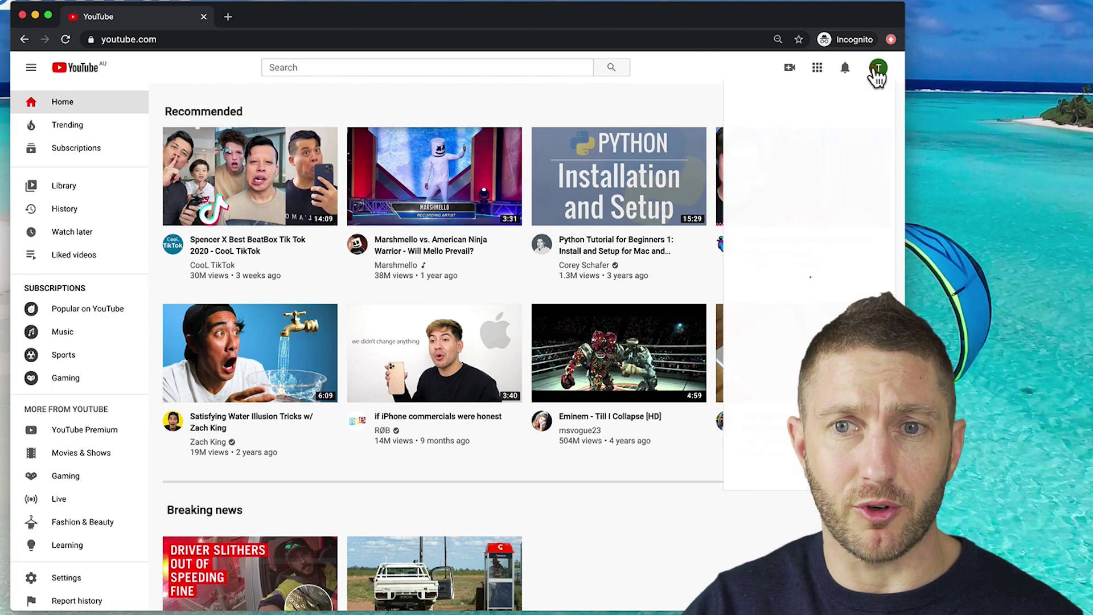
click(805, 151)
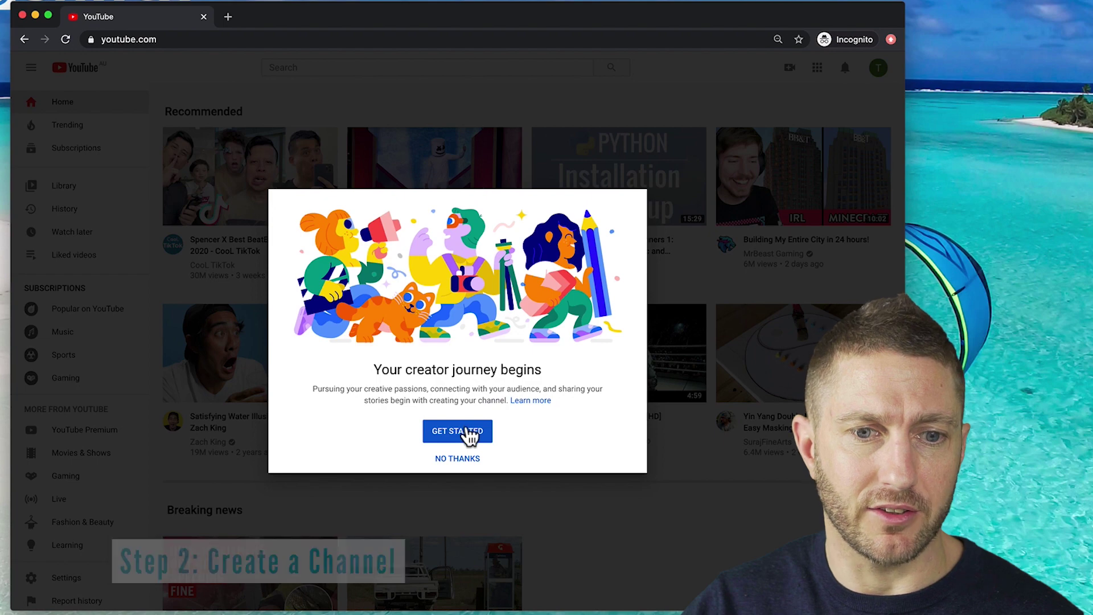
click(468, 436)
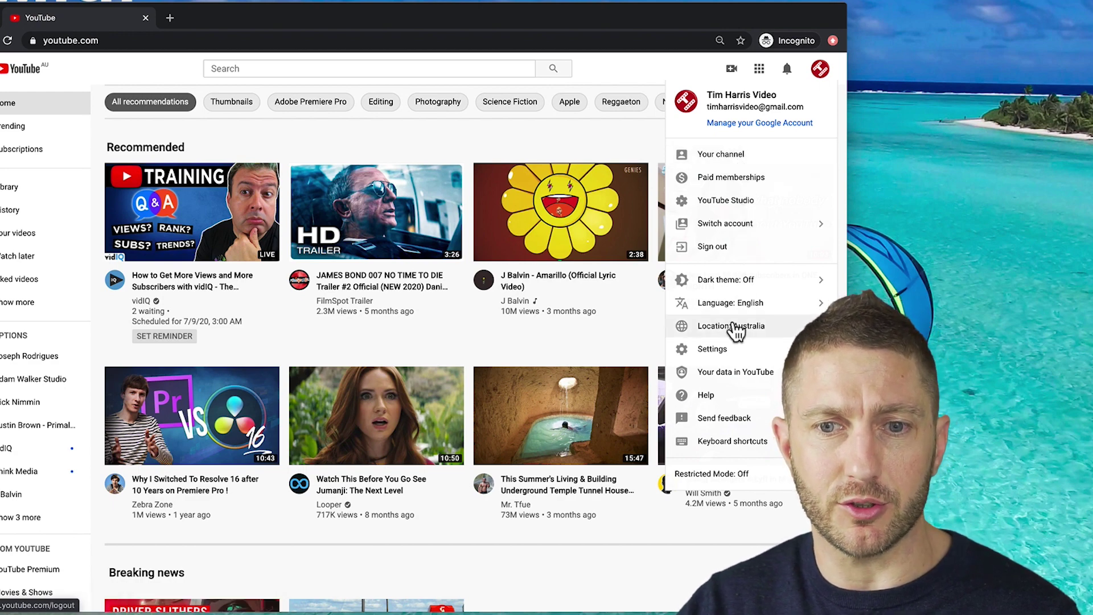
- From account settings, open this account's channel list and choose Create a new channel
click(728, 348)
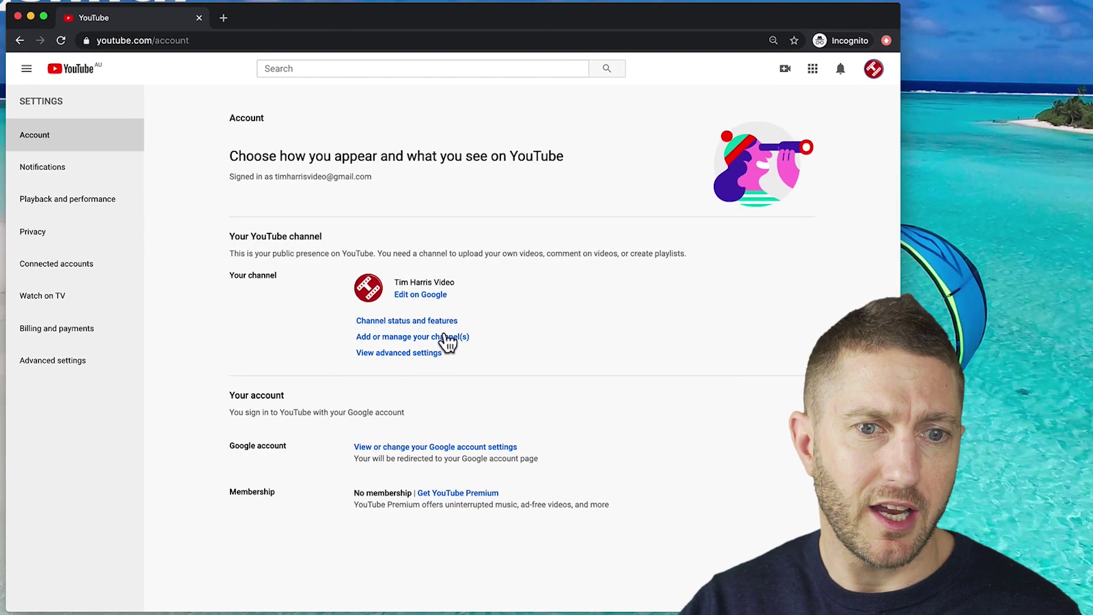
click(392, 336)
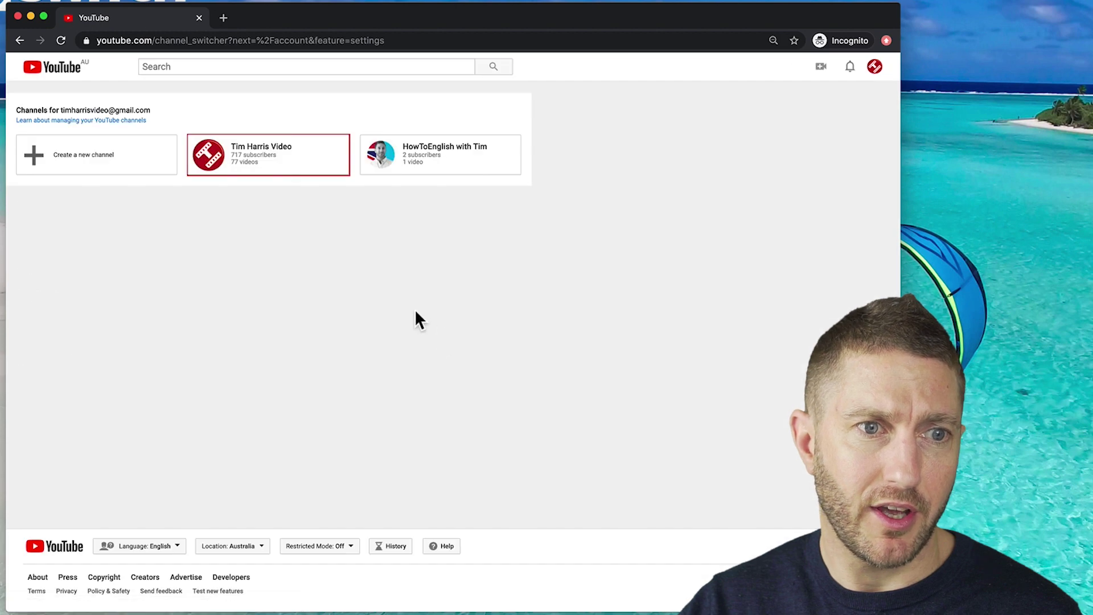
click(129, 144)
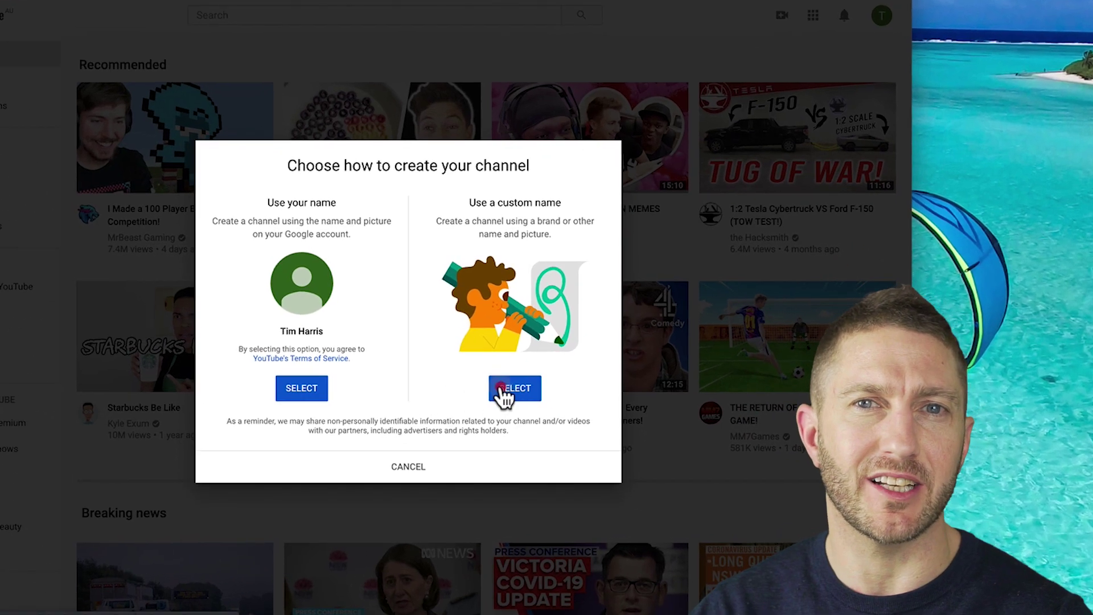
- Create a custom-named channel 'Tims Tech Tutorials', acknowledging it gets its own Google Account
click(540, 403)
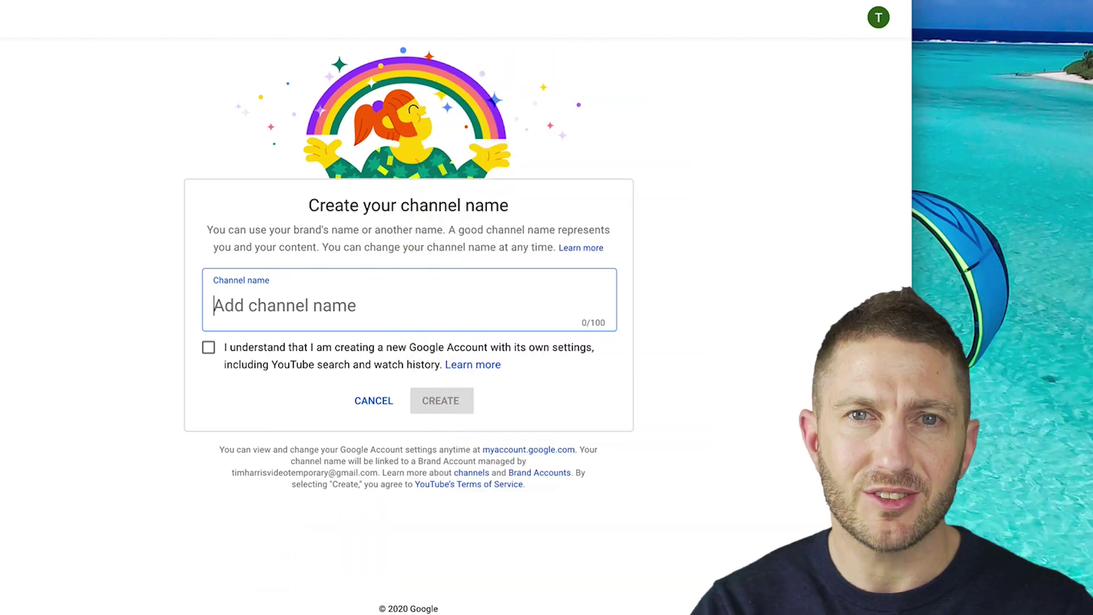
text(Tims Te)
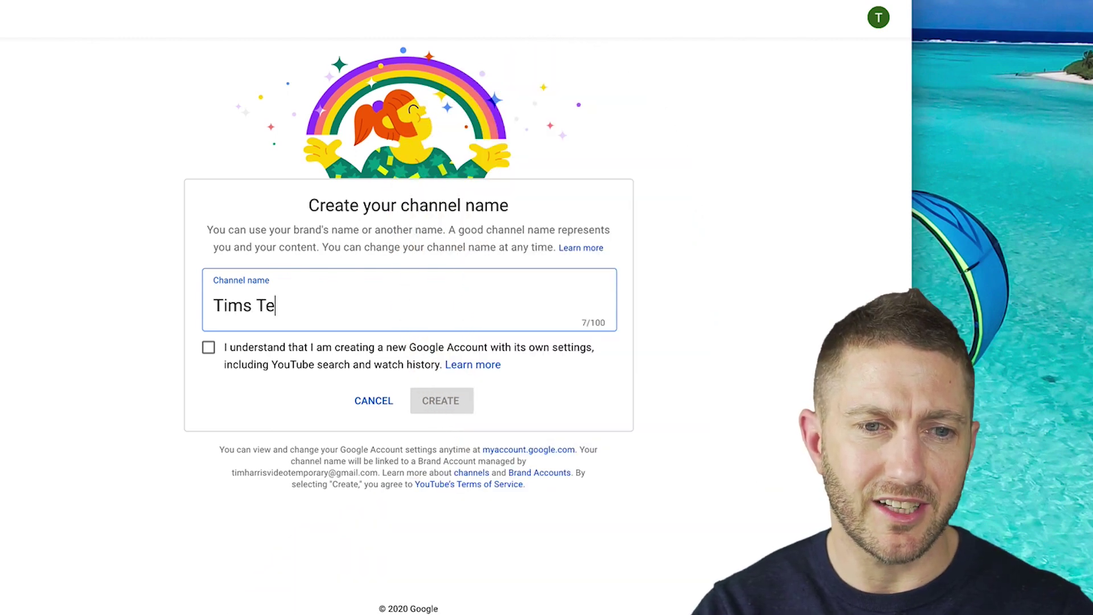
text(ch Tutorials)
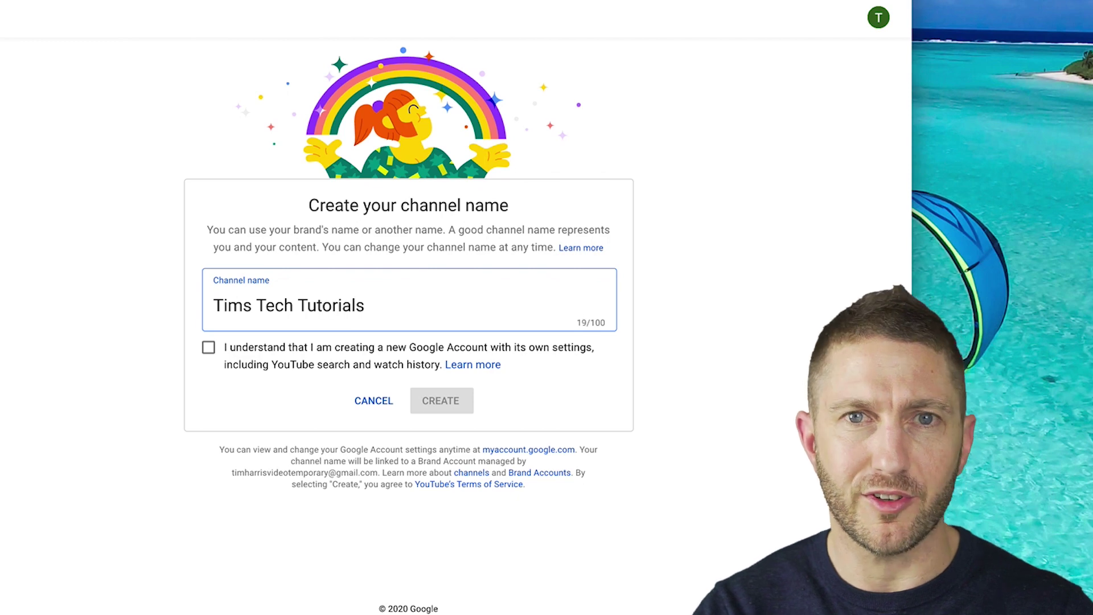
click(208, 347)
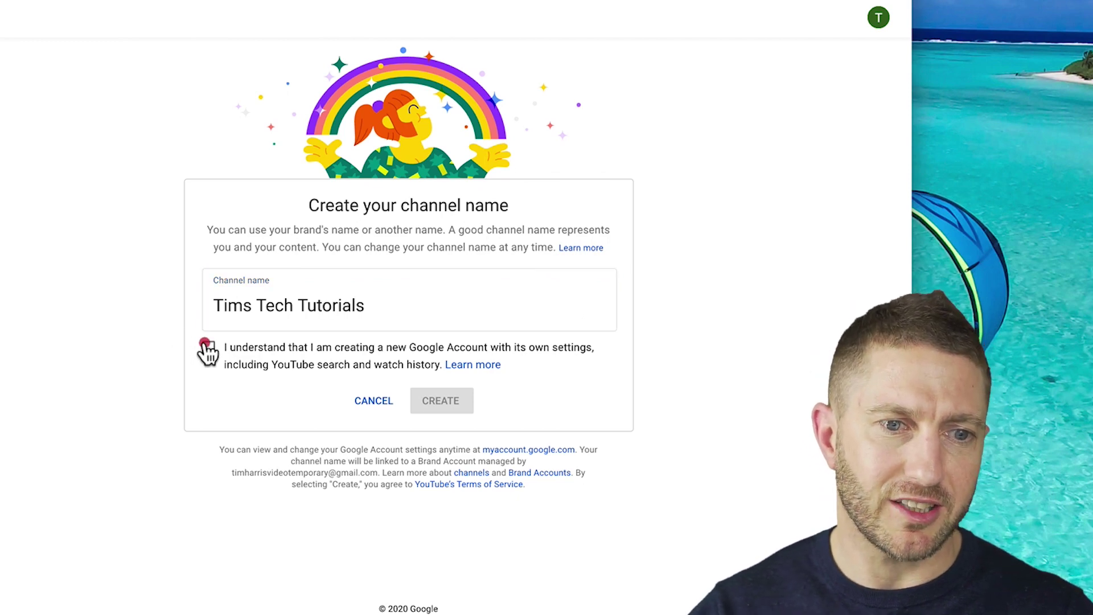
click(428, 399)
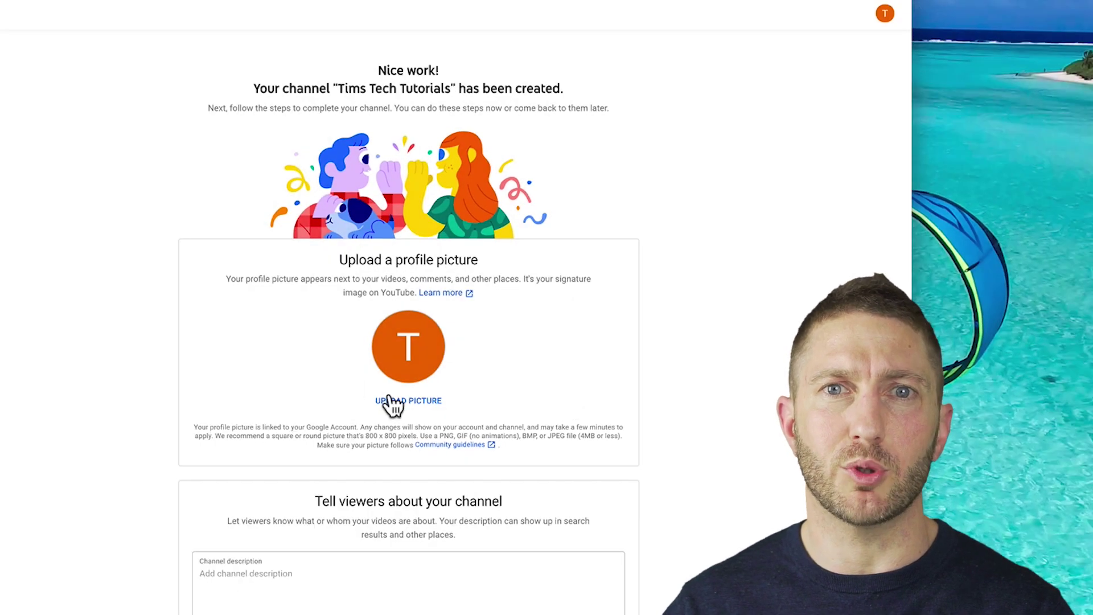
- Upload the 'T' film-strip logo PNG from the Desktop as the channel's profile picture
click(345, 371)
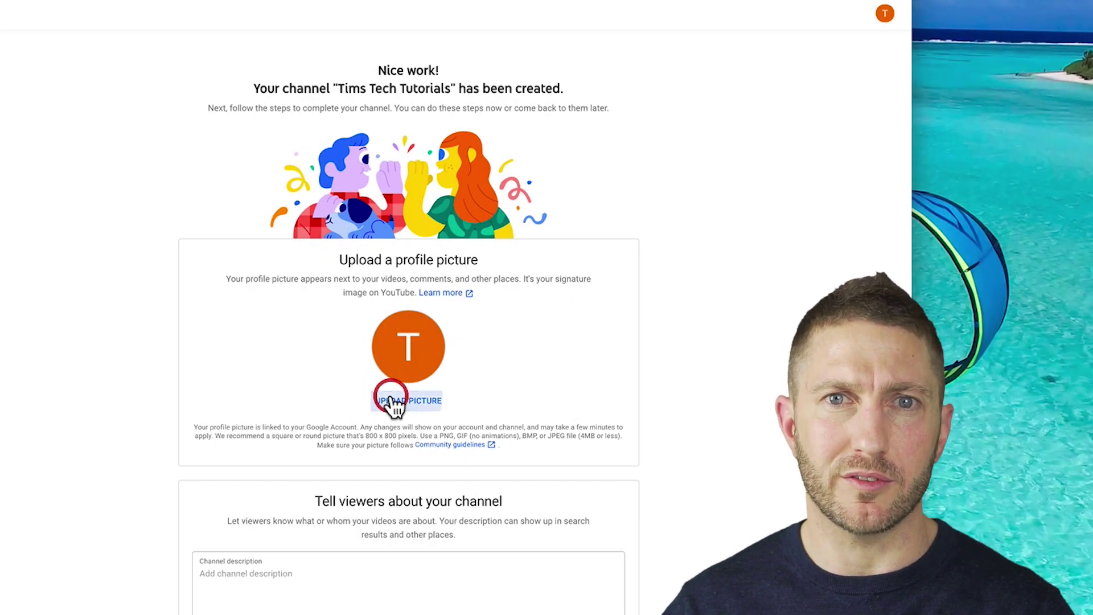
click(259, 46)
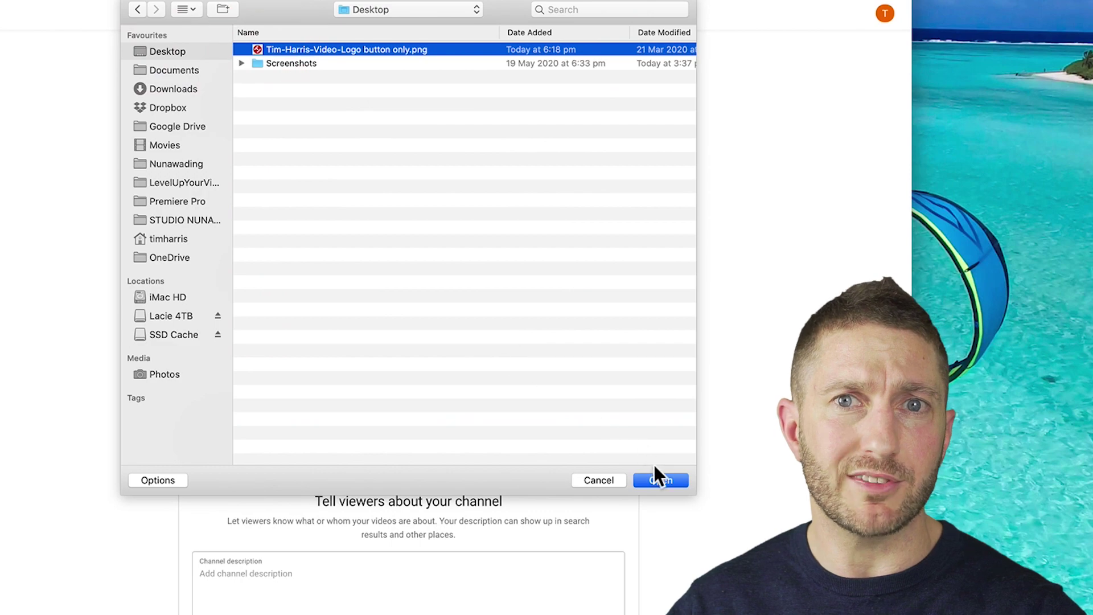
click(657, 480)
scroll(398, 341, down, 5)
click(205, 325)
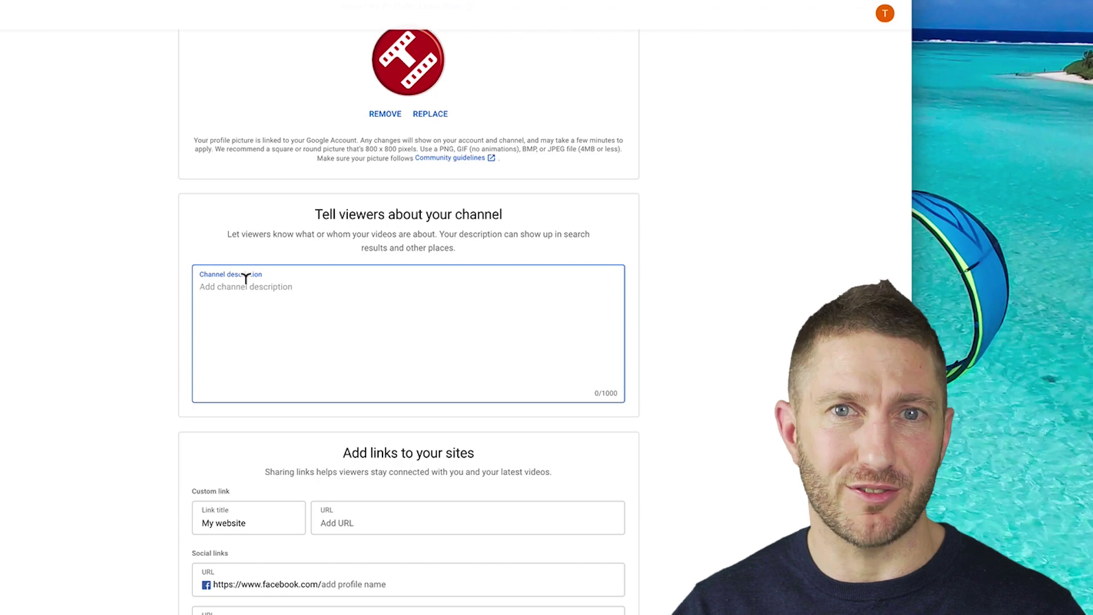
- Paste the prepared channel description and save the channel details
key(ctrl+v)
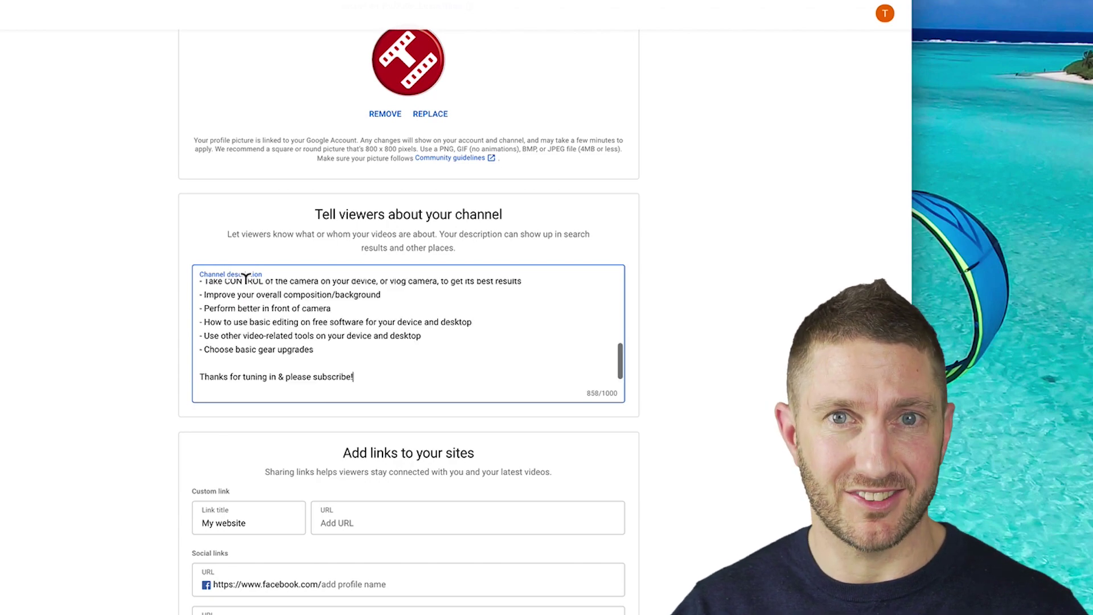
scroll(165, 394, down, 3)
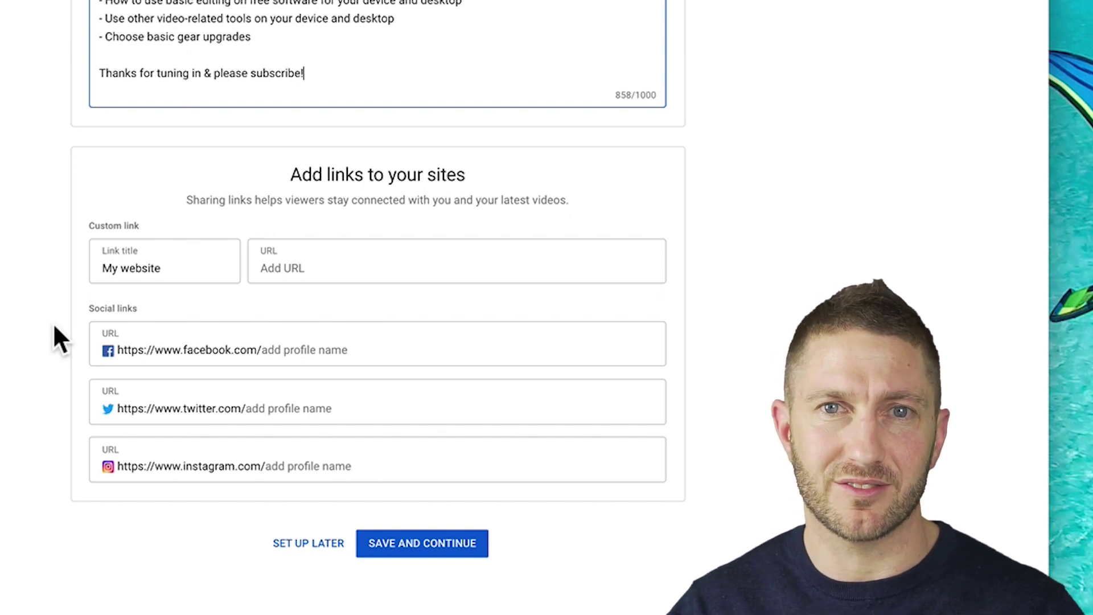
click(408, 535)
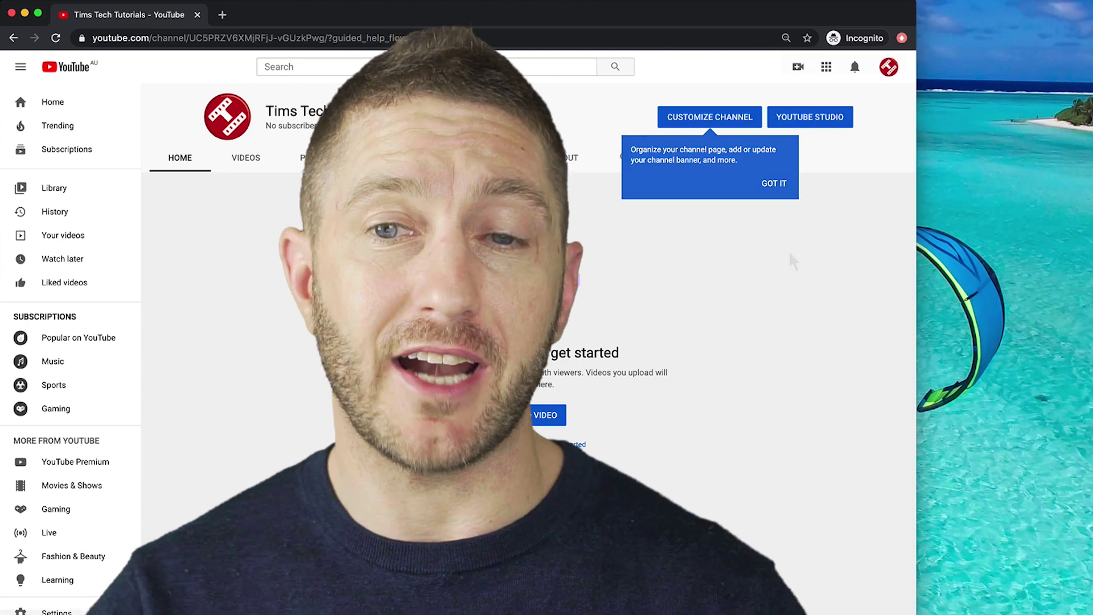
- Dismiss the channel tip and go to Customize Channel for Tims Tech Tutorials
click(788, 251)
click(793, 78)
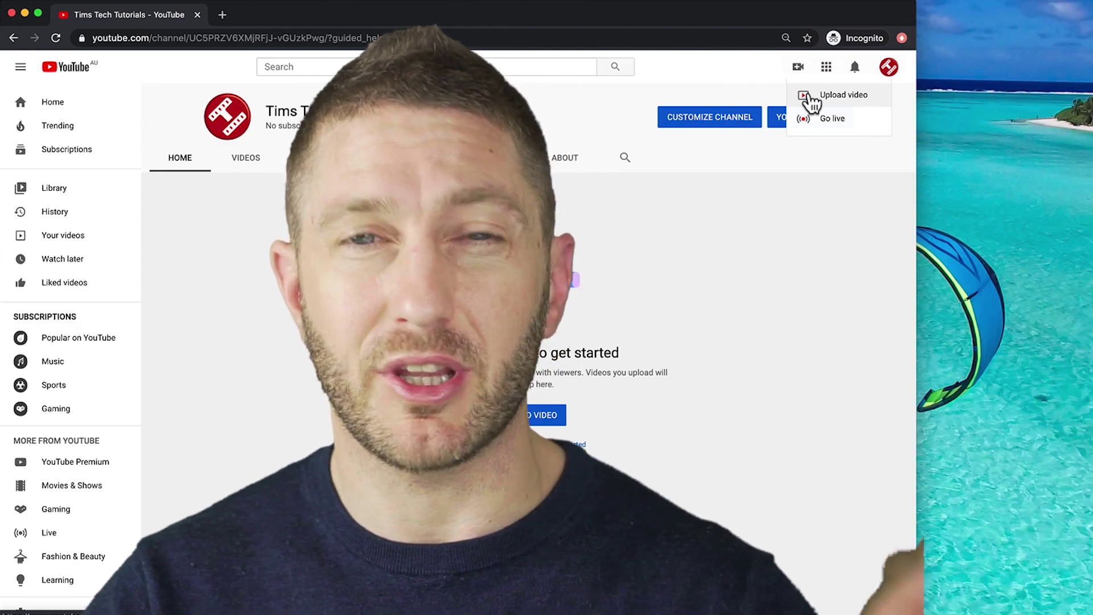
click(767, 78)
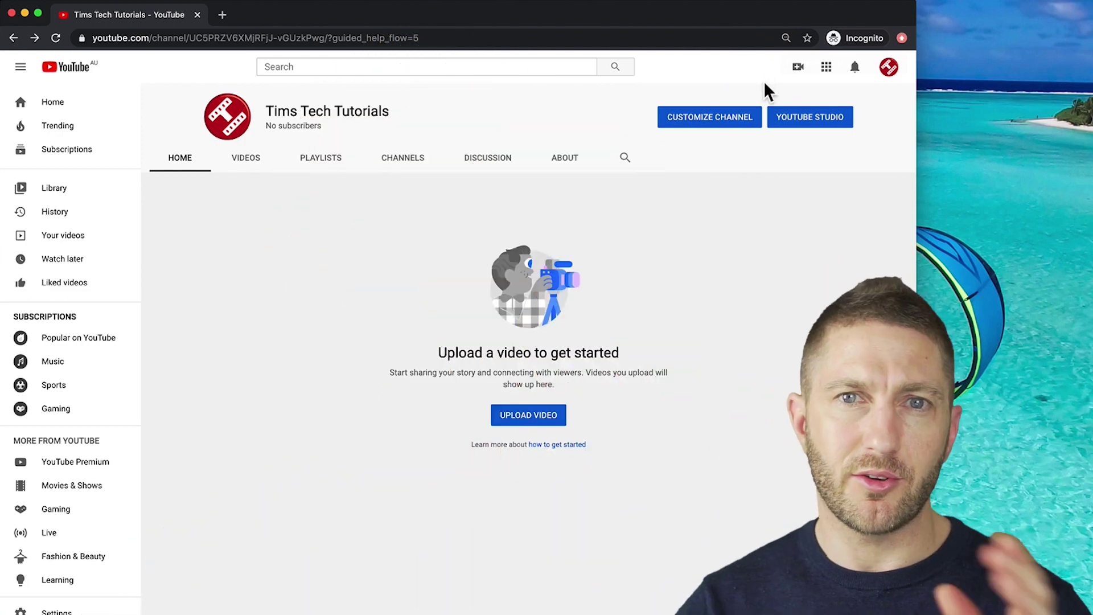
click(730, 120)
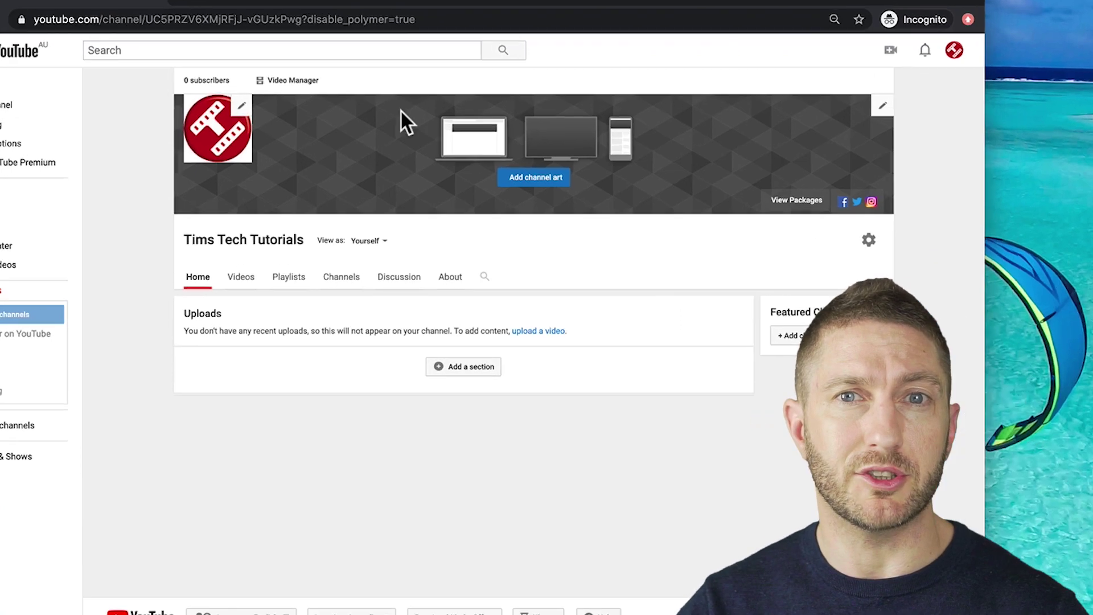
- Choose to add channel art on the blank Tims Tech Tutorials banner
mouse_move(259, 148)
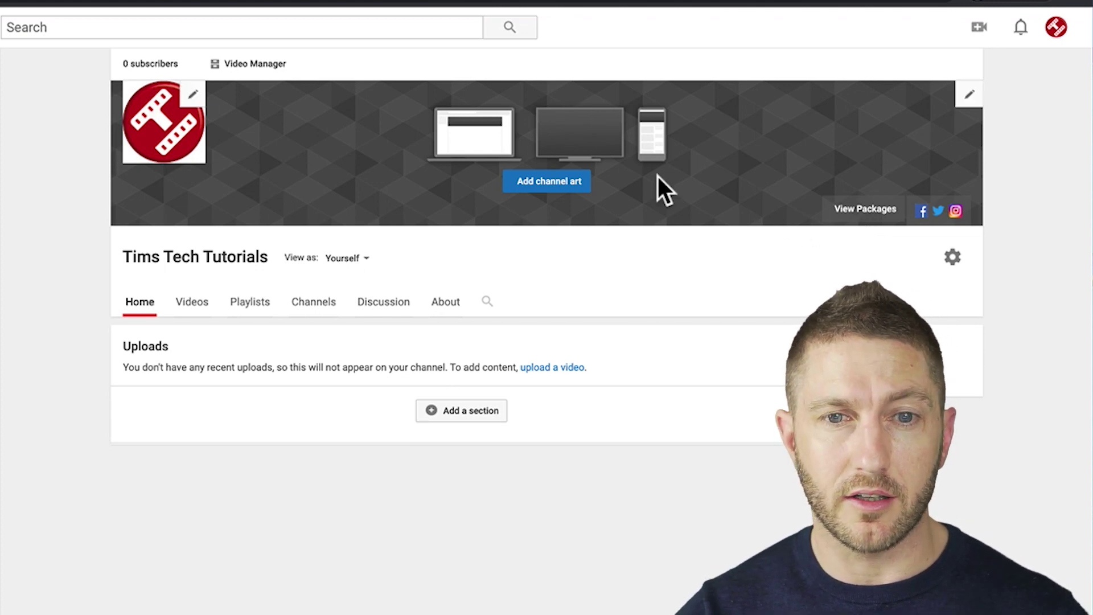
click(574, 181)
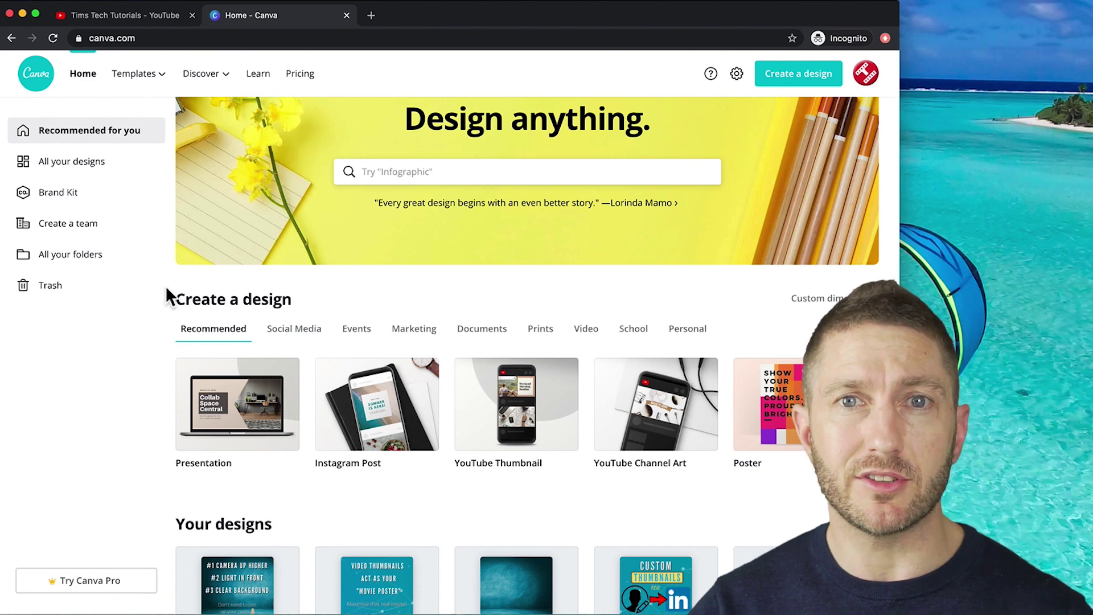
- Start a YouTube Channel Art design from Canva's Social Media design types
click(282, 330)
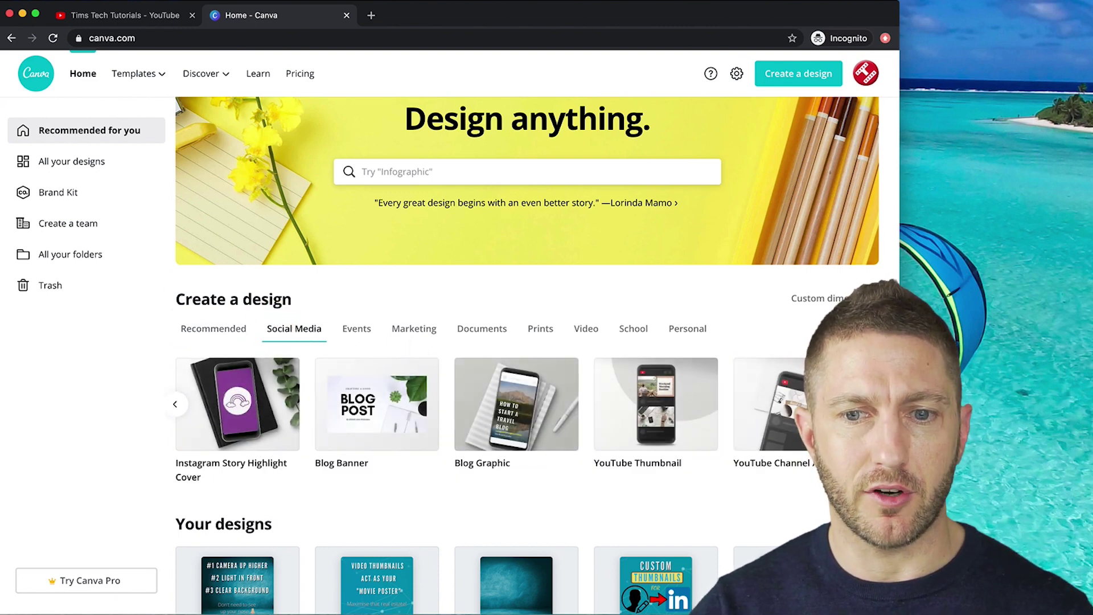
scroll(686, 403, right, 5)
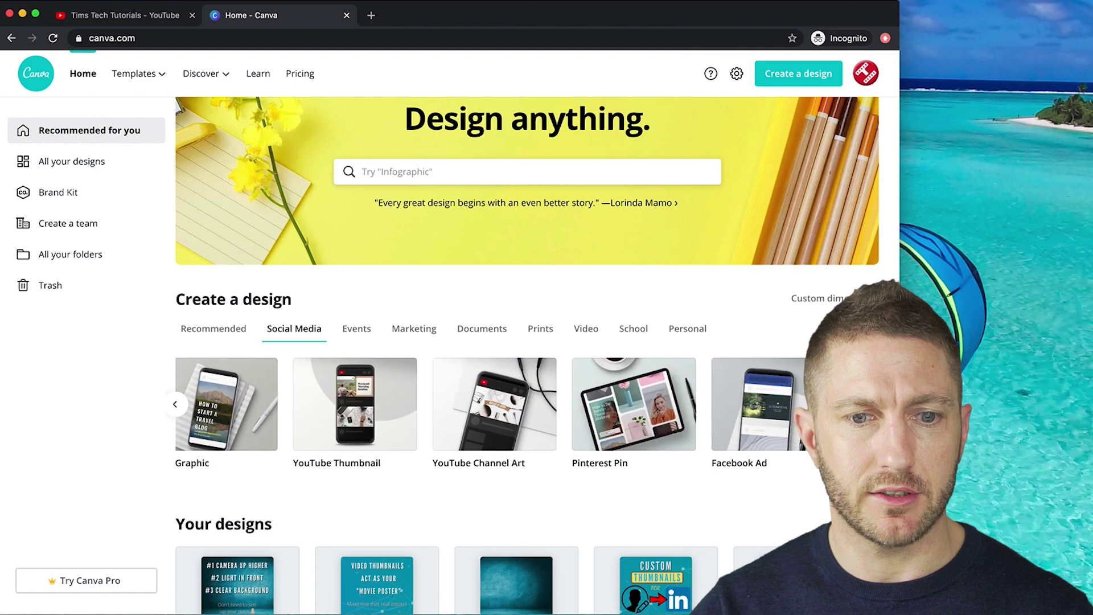
click(454, 408)
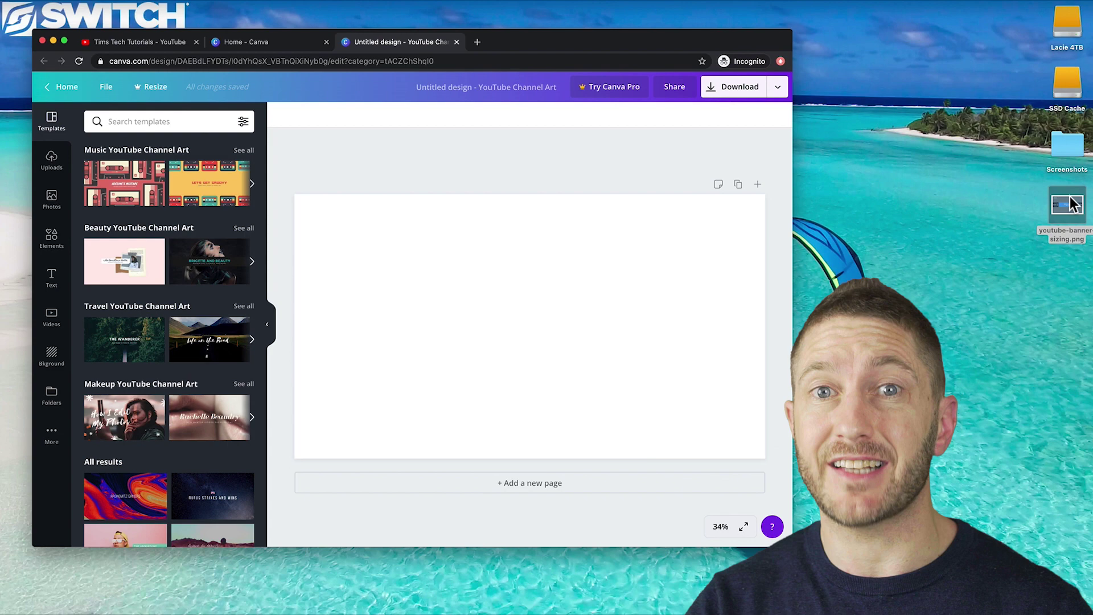
- Drop youtube-banner-sizing.png onto the canvas, snap it to the top-left corner, and stretch it to fill the page
drag(1073, 204, 599, 235)
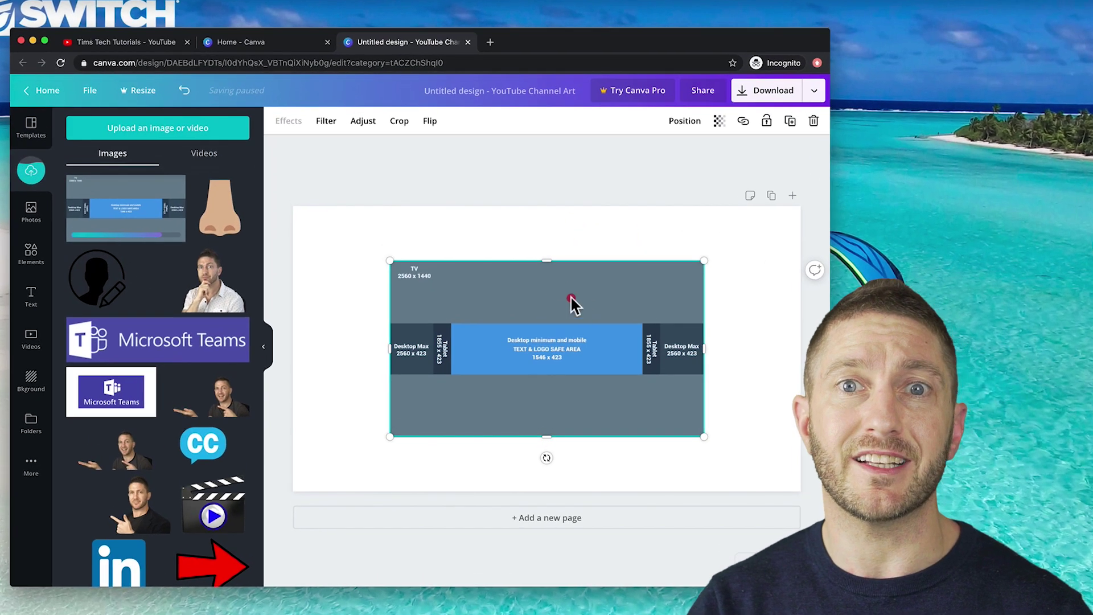
drag(570, 295, 486, 251)
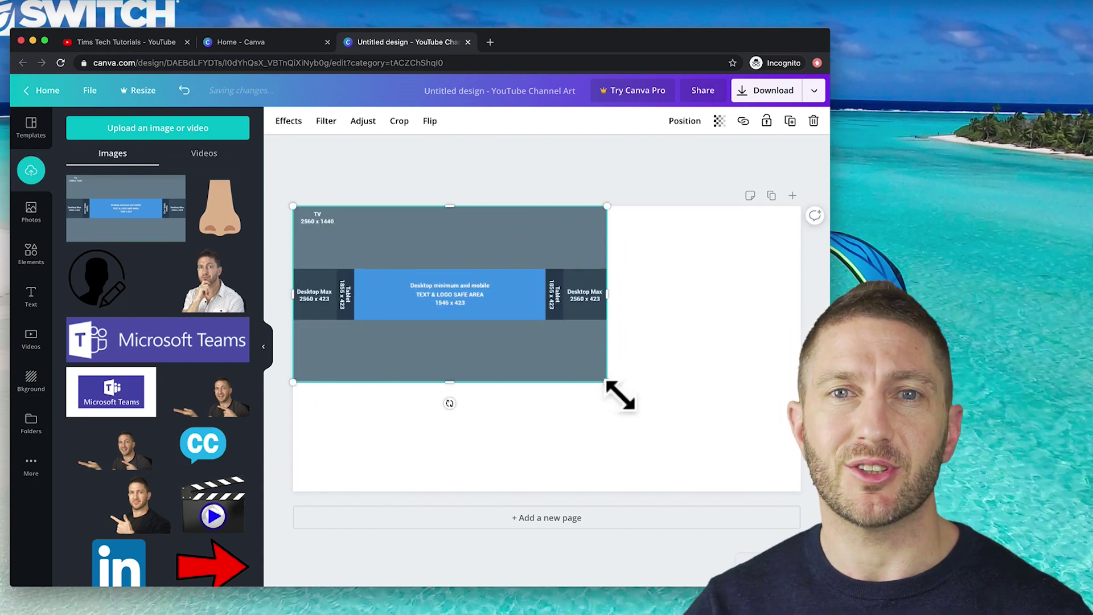
drag(607, 383, 800, 491)
click(811, 488)
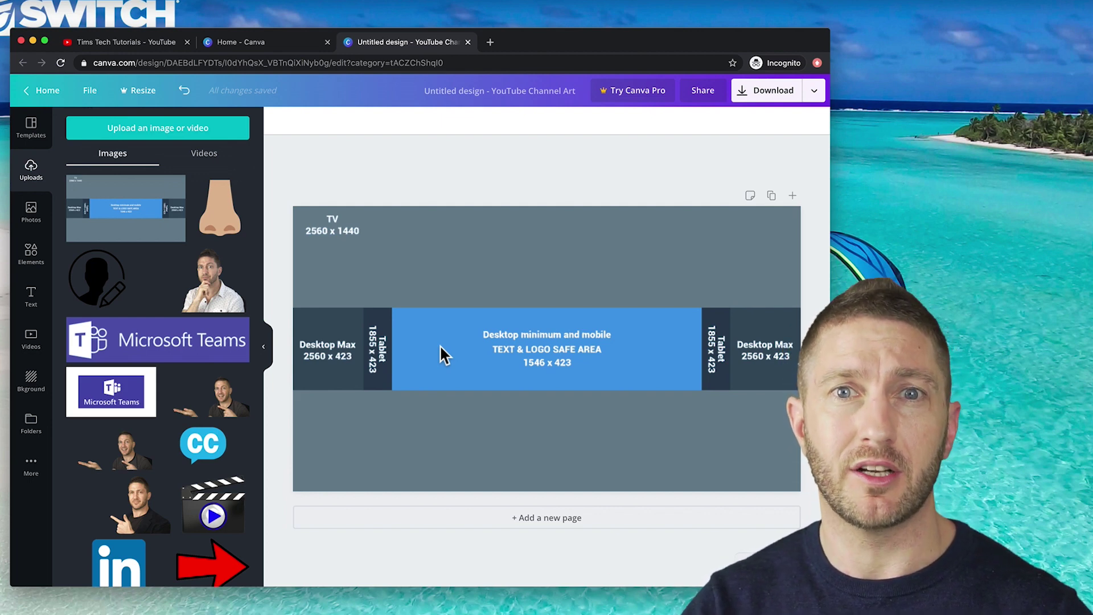
- Add the heading 'Tim's Tech Tutorials' and size it to fit the banner's safe area
click(31, 296)
click(135, 188)
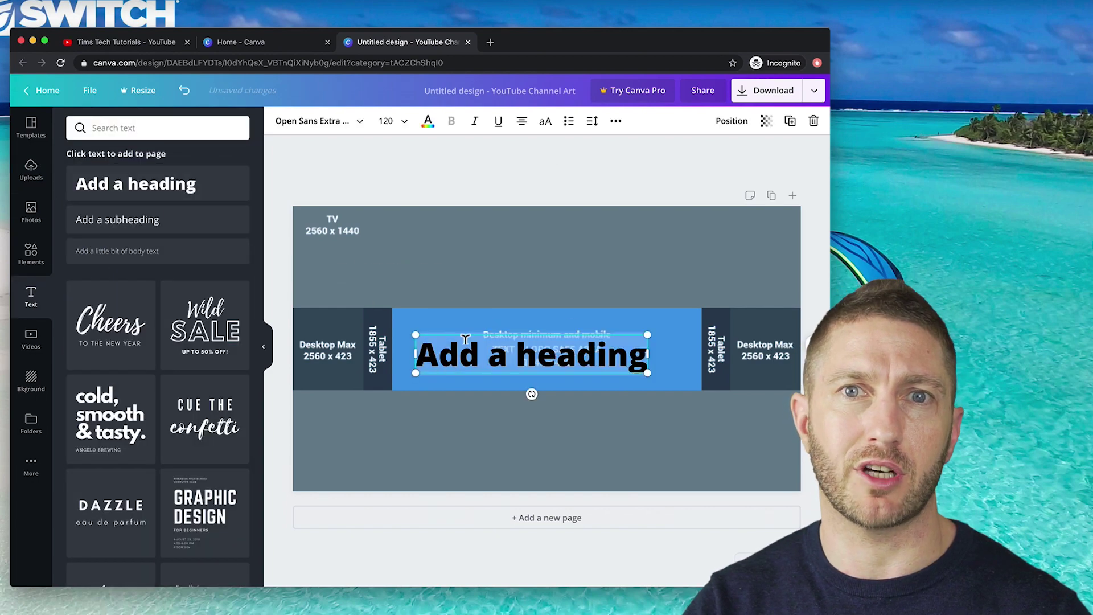
text(Tim's Tech Tutorials)
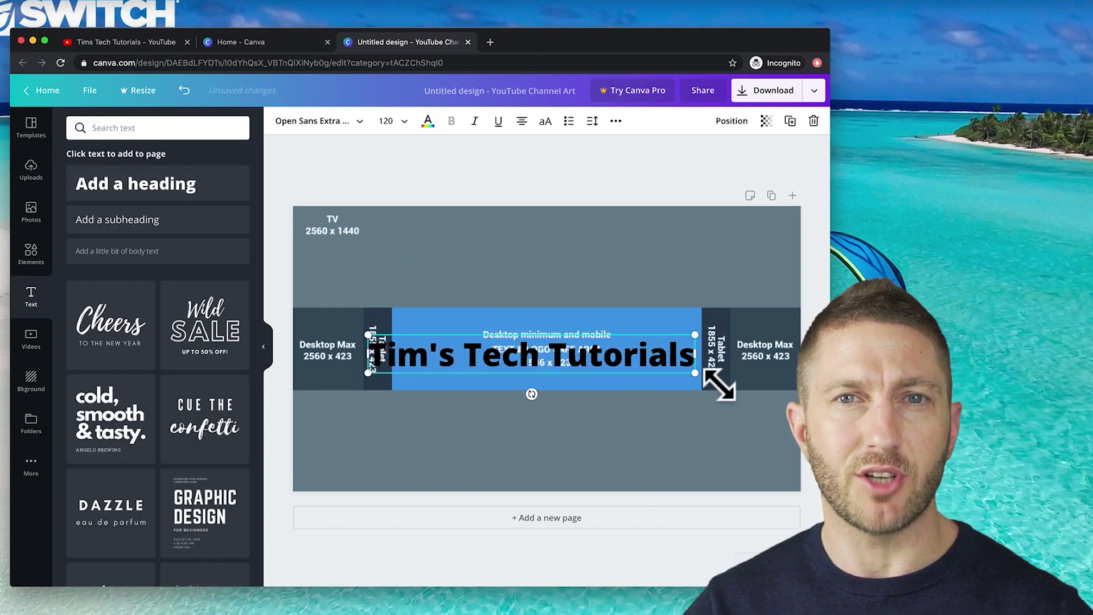
drag(719, 377, 657, 365)
drag(526, 338, 559, 338)
- Make a brick-wall image the page background
click(31, 380)
scroll(176, 261, down, 3)
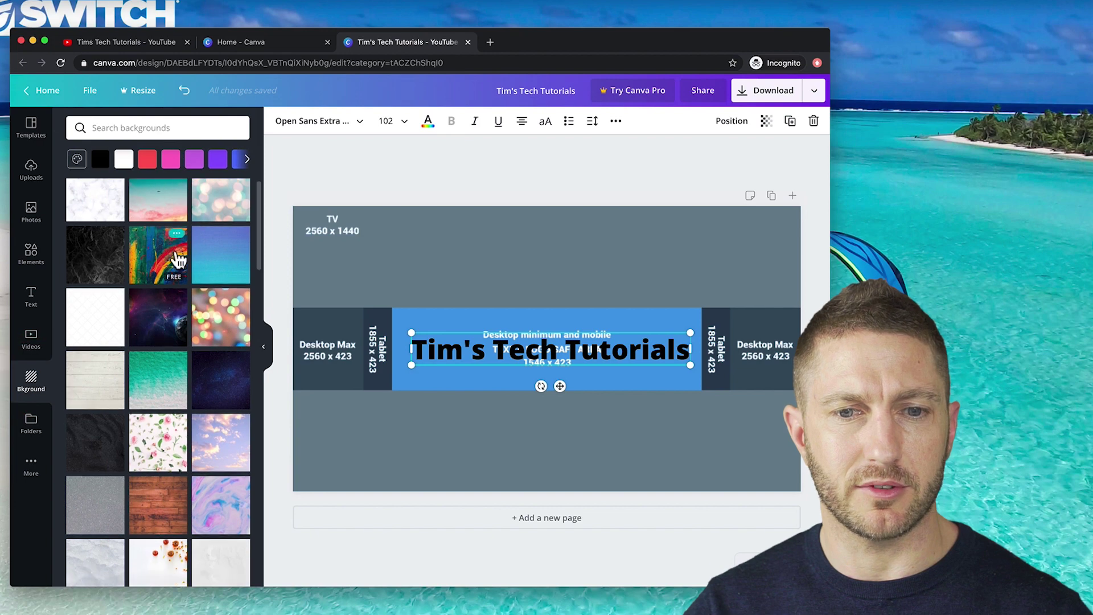
scroll(179, 259, down, 10)
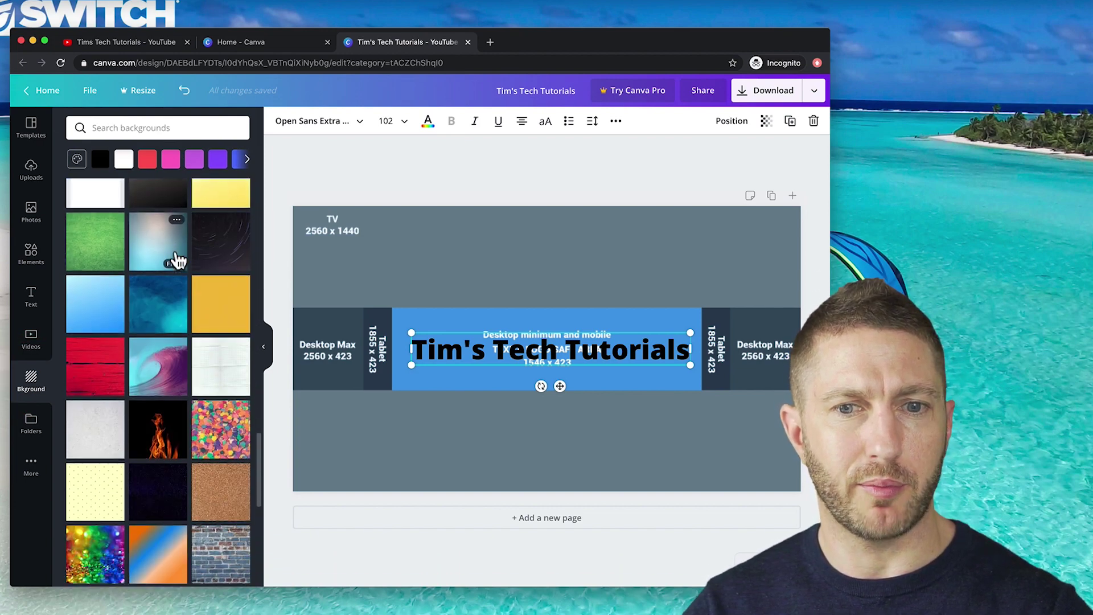
drag(221, 455, 378, 273)
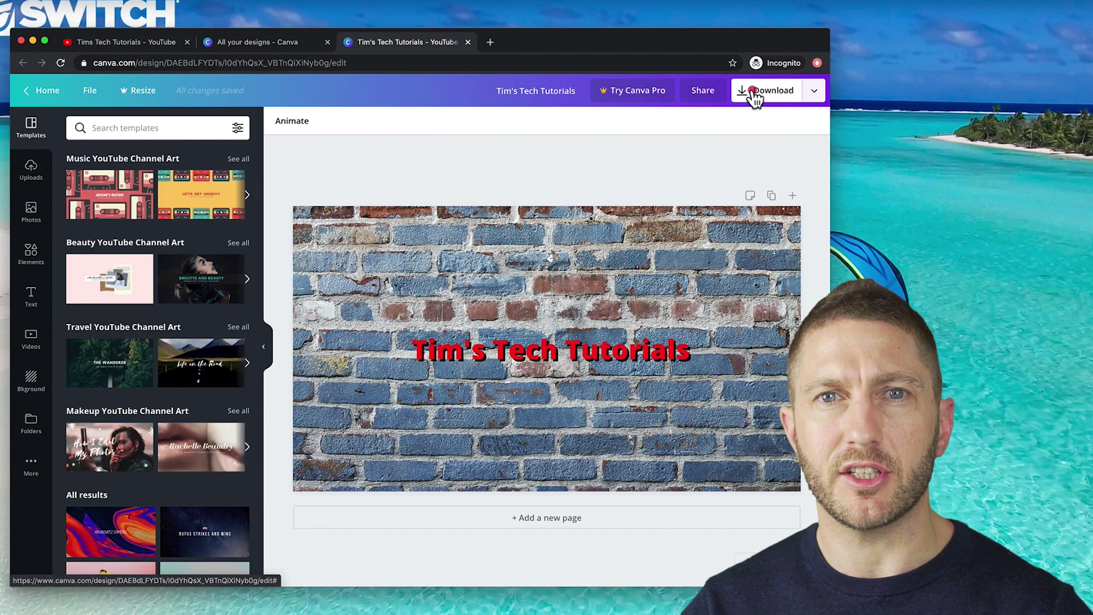
- Download the finished banner as a JPG
click(753, 94)
click(718, 171)
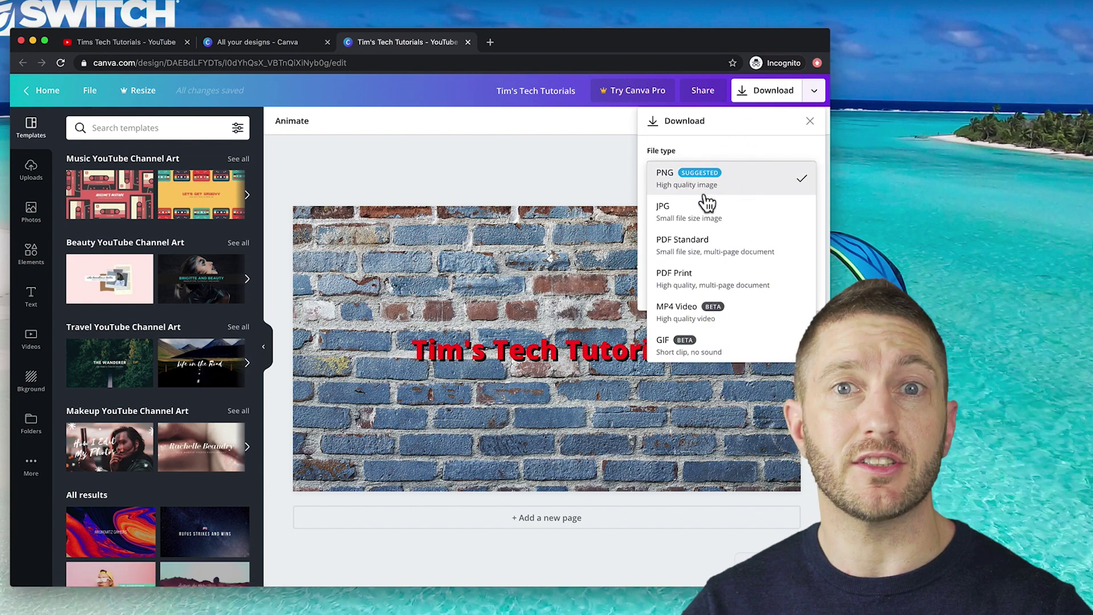
click(706, 203)
click(713, 282)
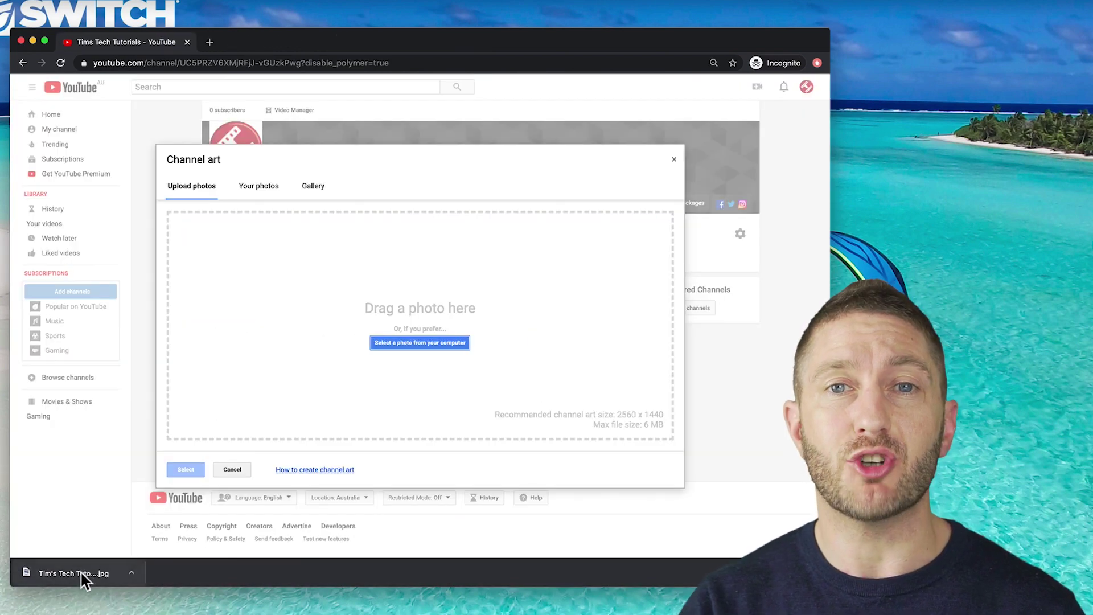
- Upload the downloaded brick-wall JPG as channel art, then view the channel as a subscriber
drag(80, 572, 217, 413)
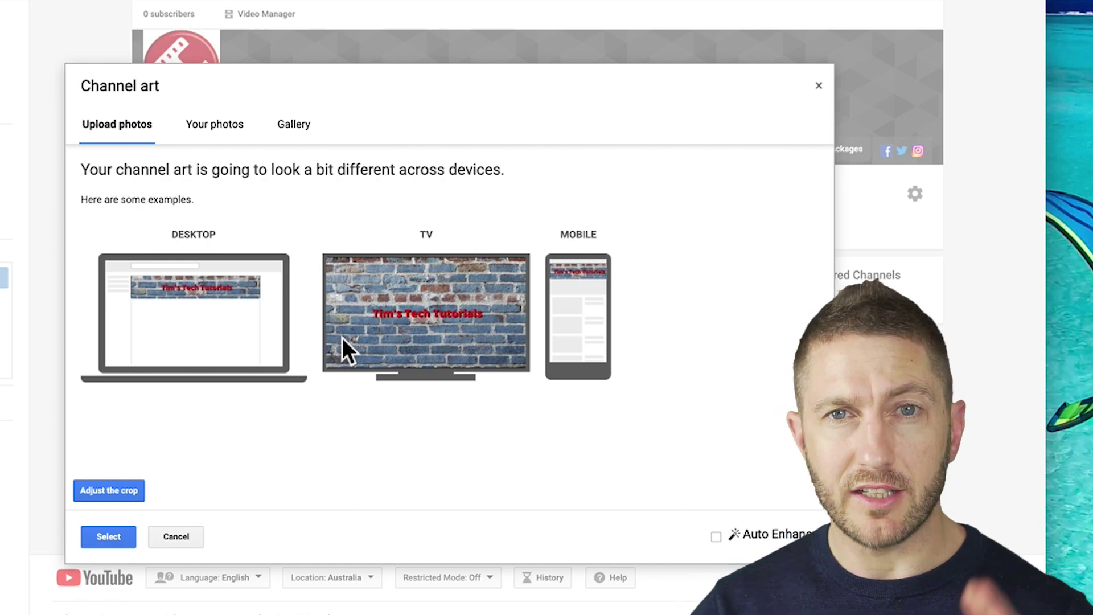
click(117, 532)
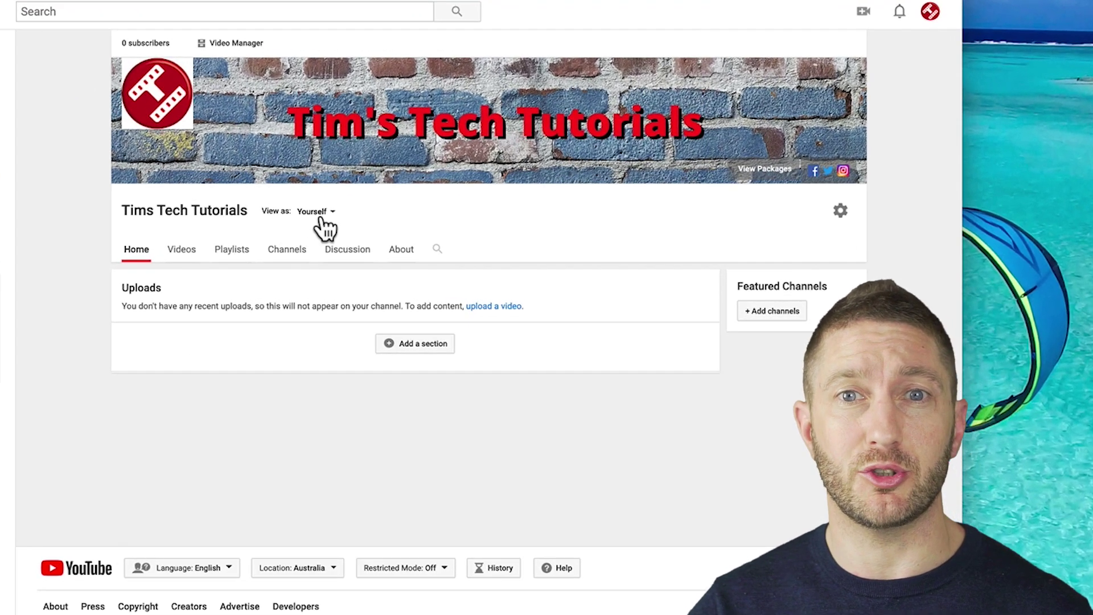
click(381, 229)
click(368, 261)
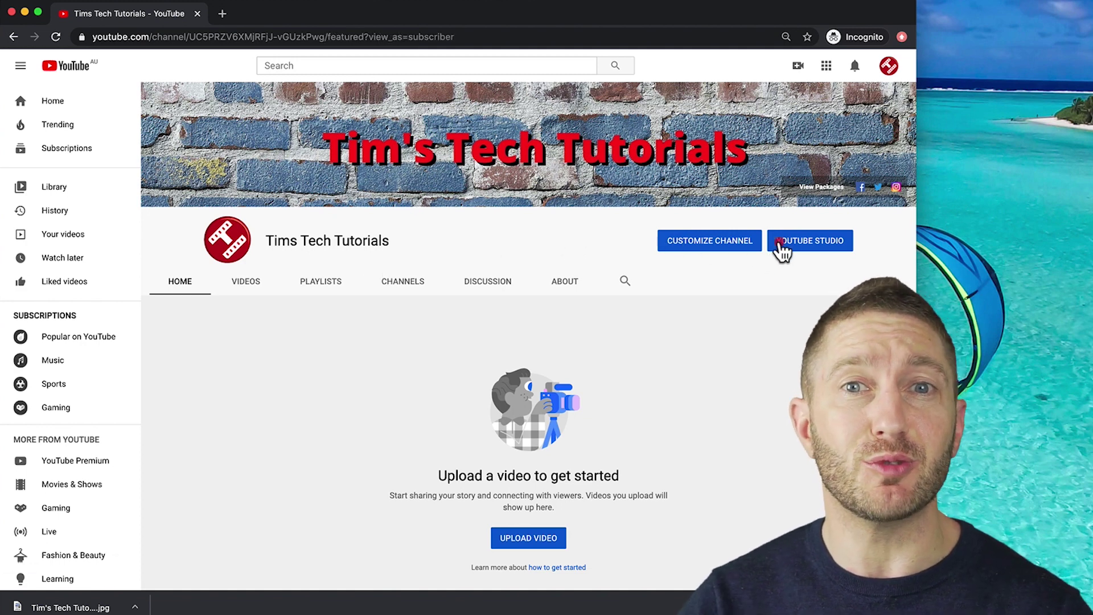
- Go to YouTube Studio for Tims Tech Tutorials and dismiss the 'Hello new YouTube Studio' welcome message
click(782, 250)
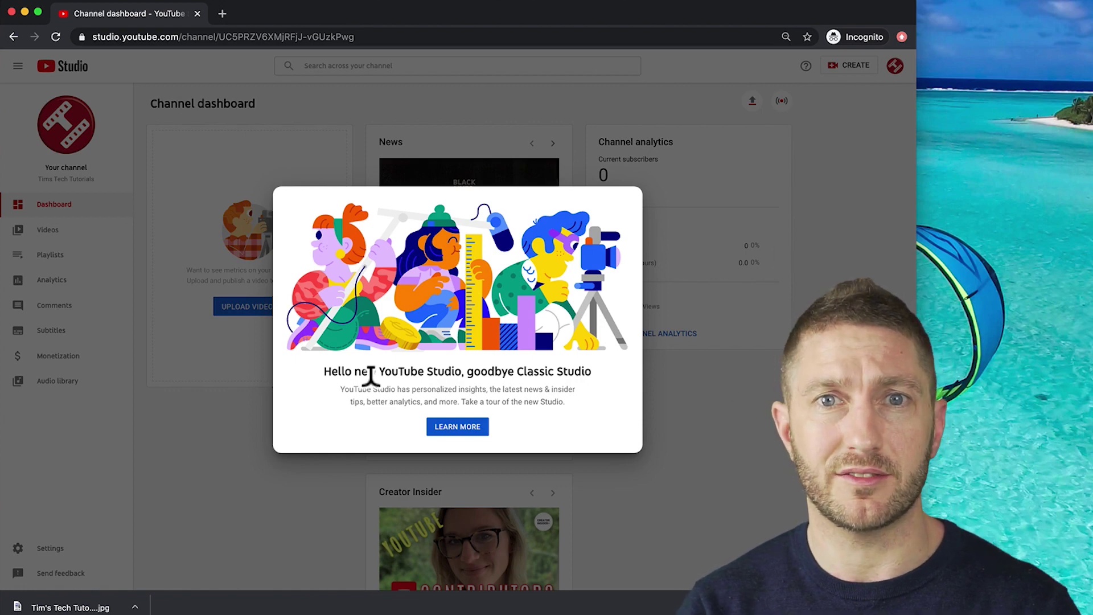
click(111, 422)
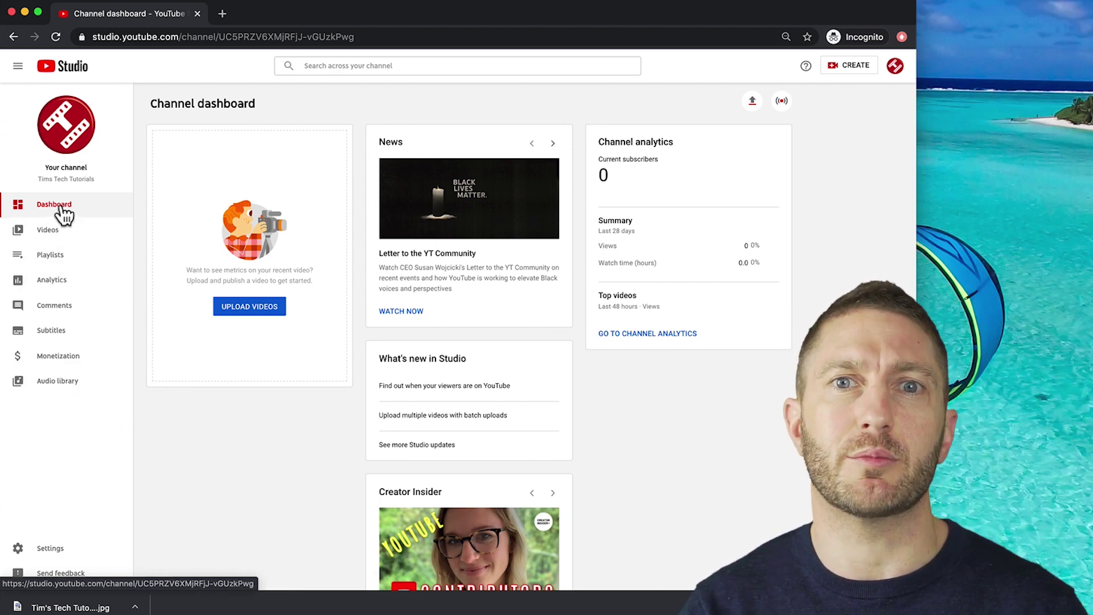
- Set the channel as not made for kids in Advanced settings, then check Branding and Feature eligibility
click(46, 542)
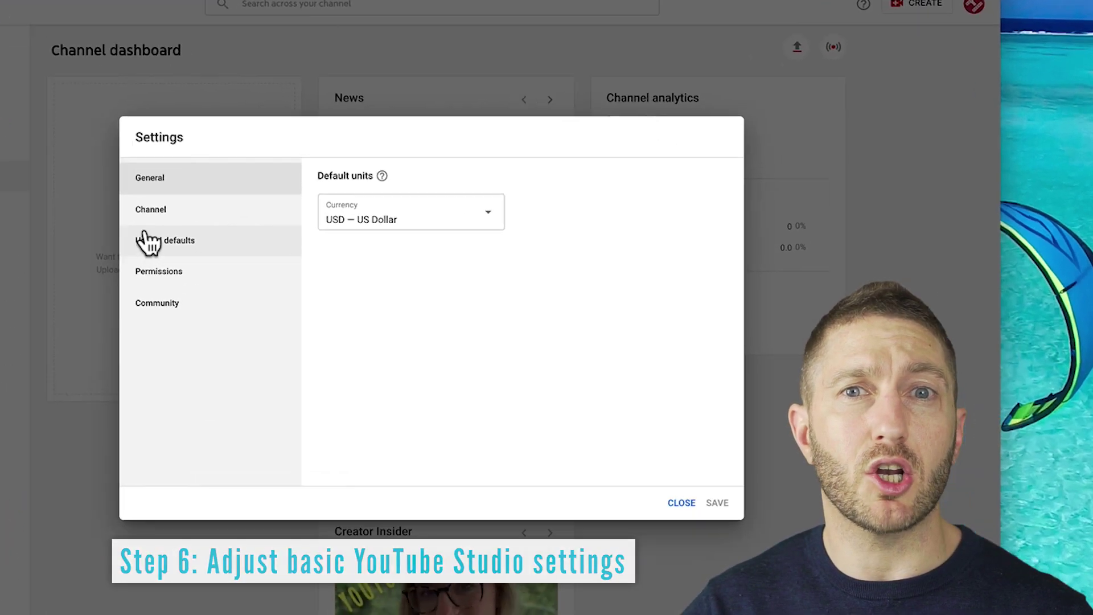
click(231, 233)
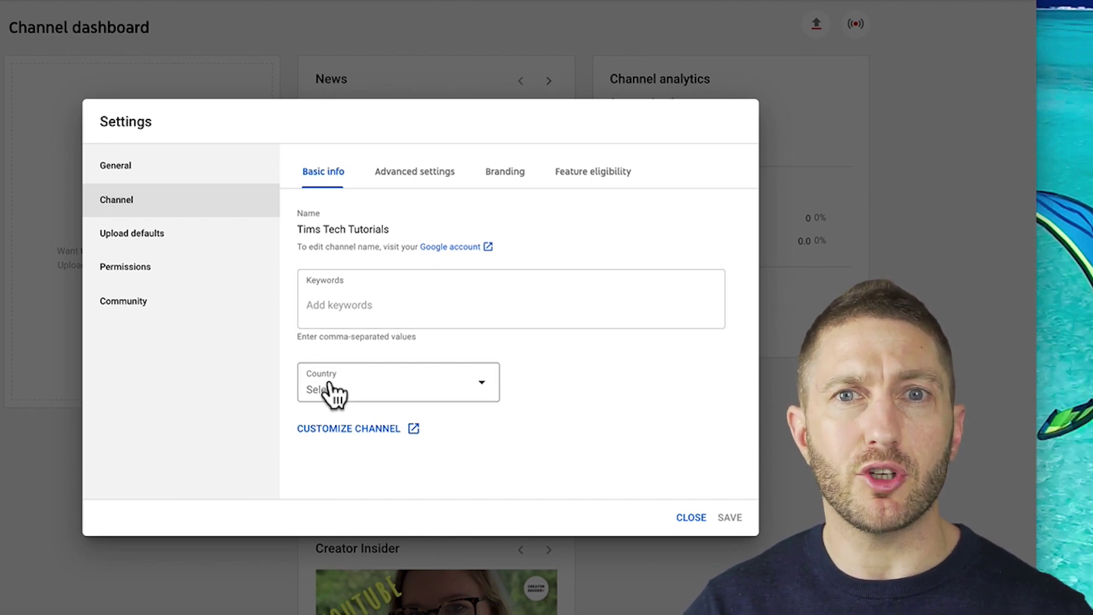
click(404, 173)
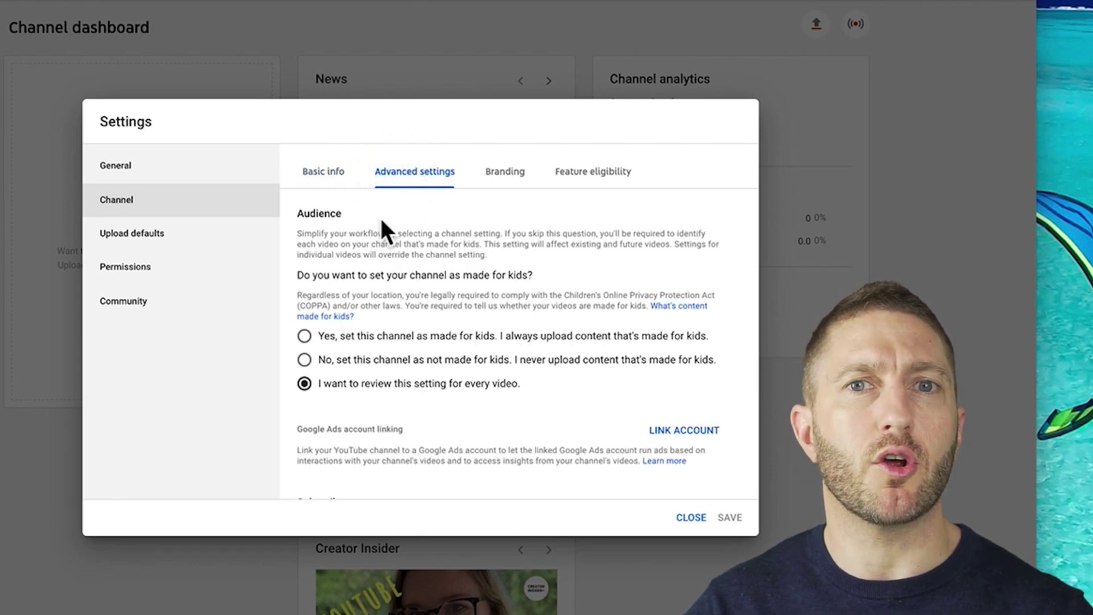
click(305, 360)
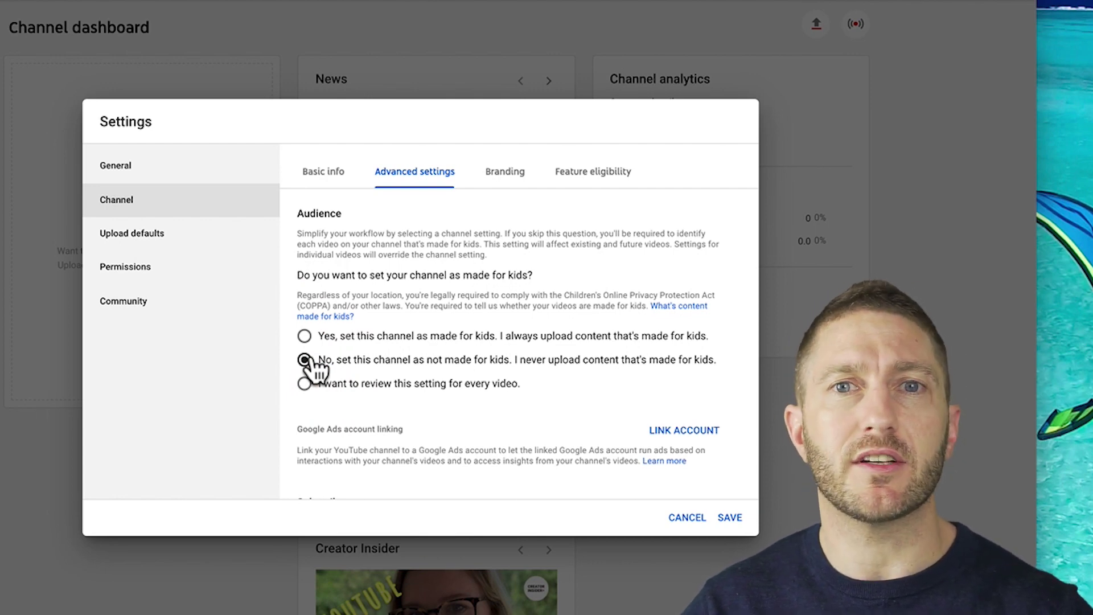
click(485, 180)
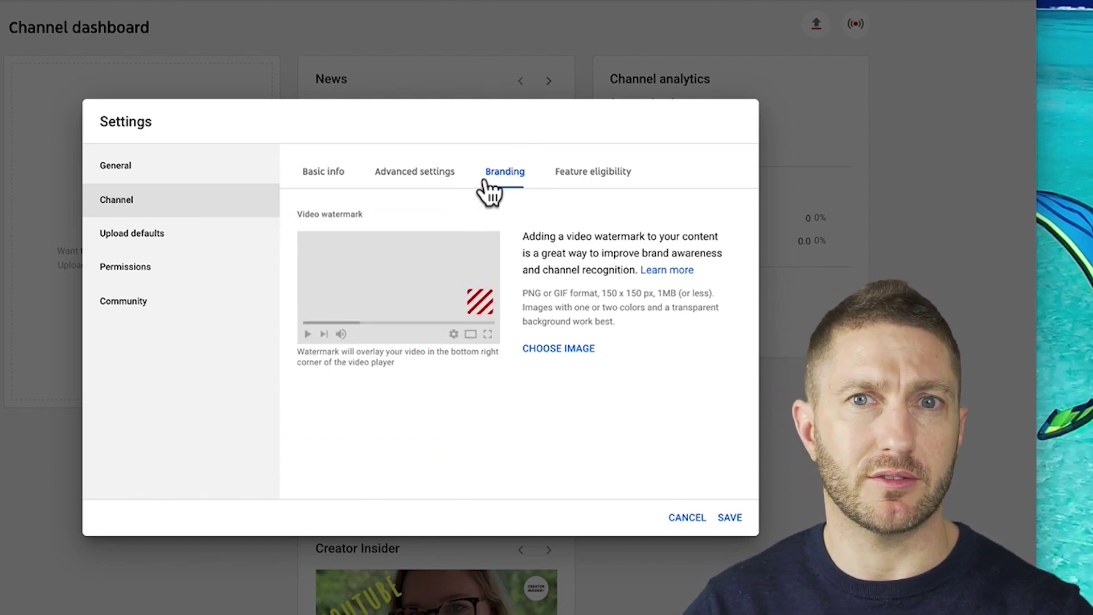
click(563, 176)
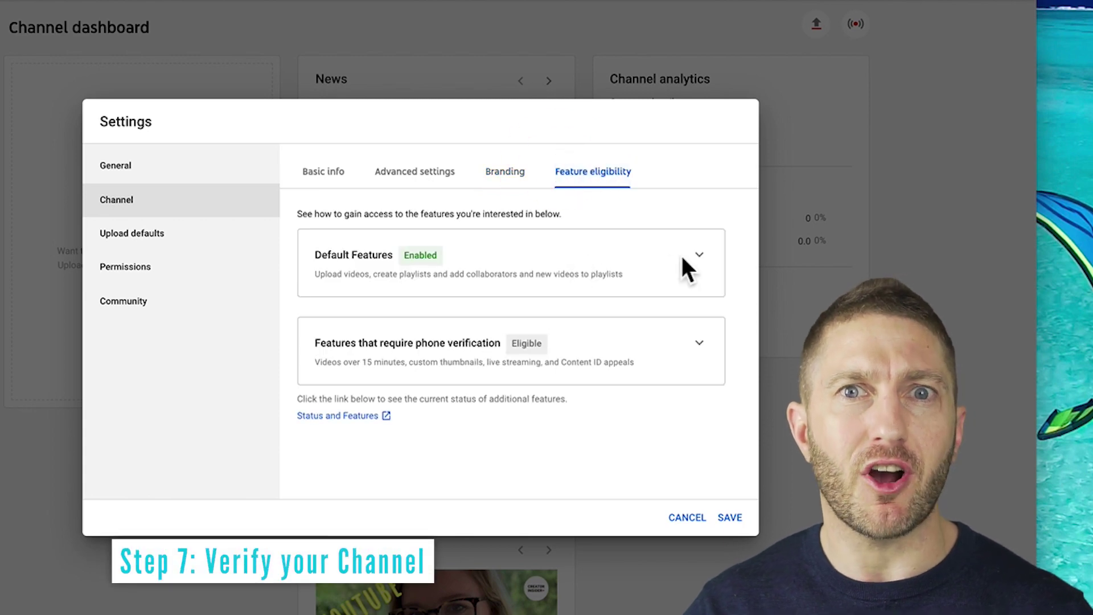
- Review the Default Features details and expand the phone verification requirements
click(698, 257)
click(698, 256)
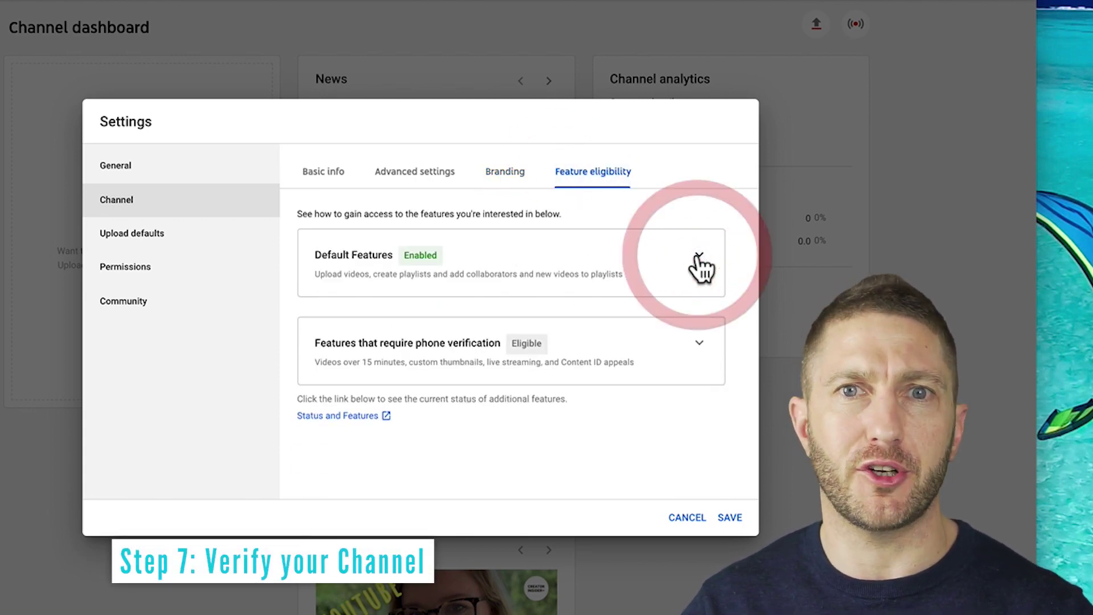
click(700, 352)
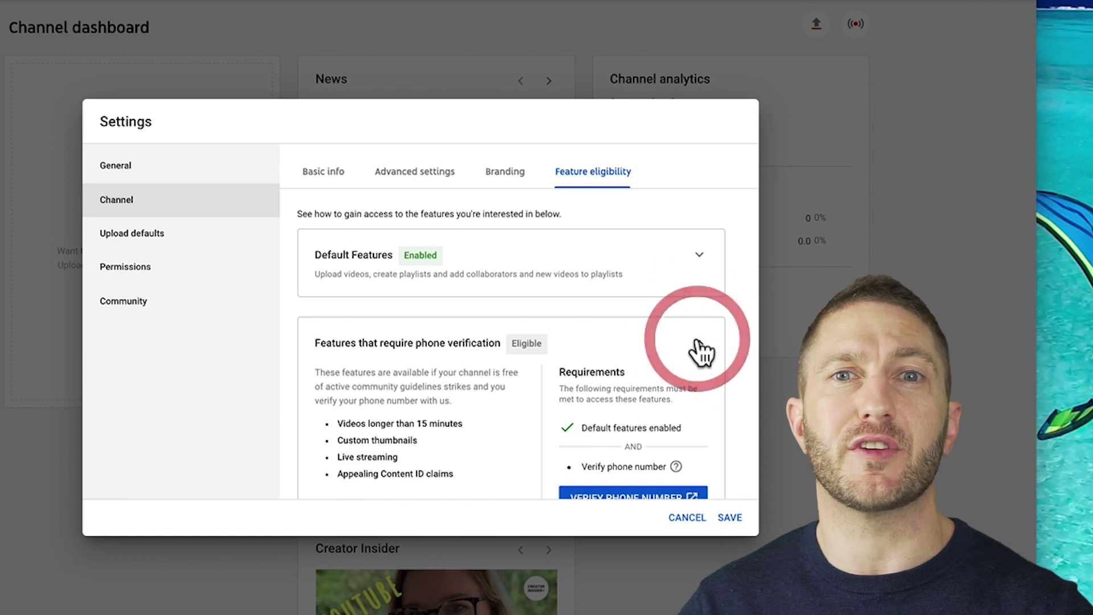
scroll(700, 352, down, 3)
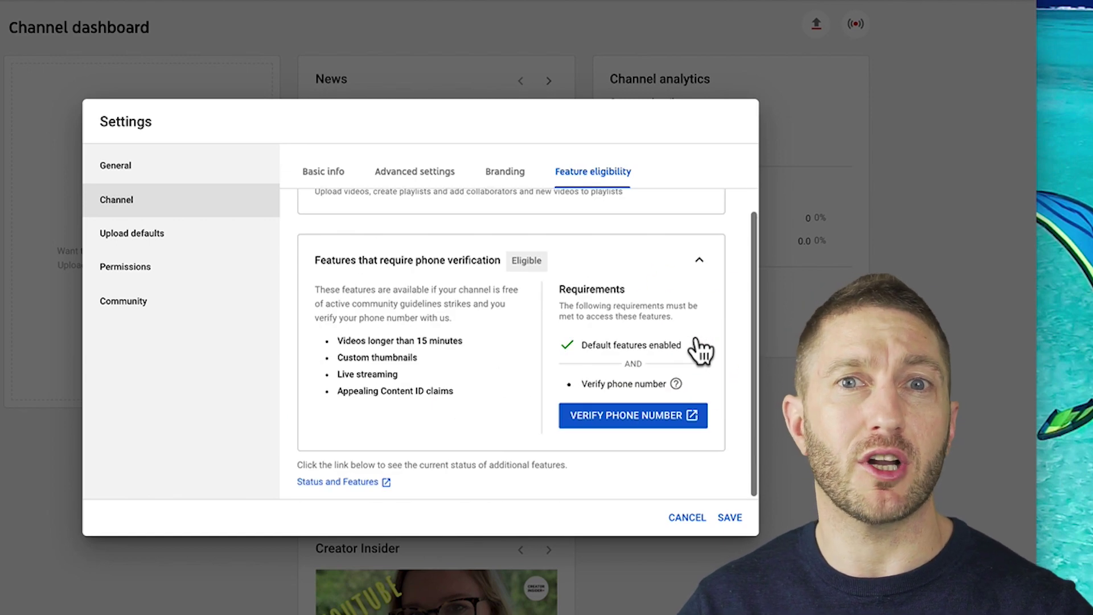
- Verify the saved phone number with a code received by text message
click(667, 420)
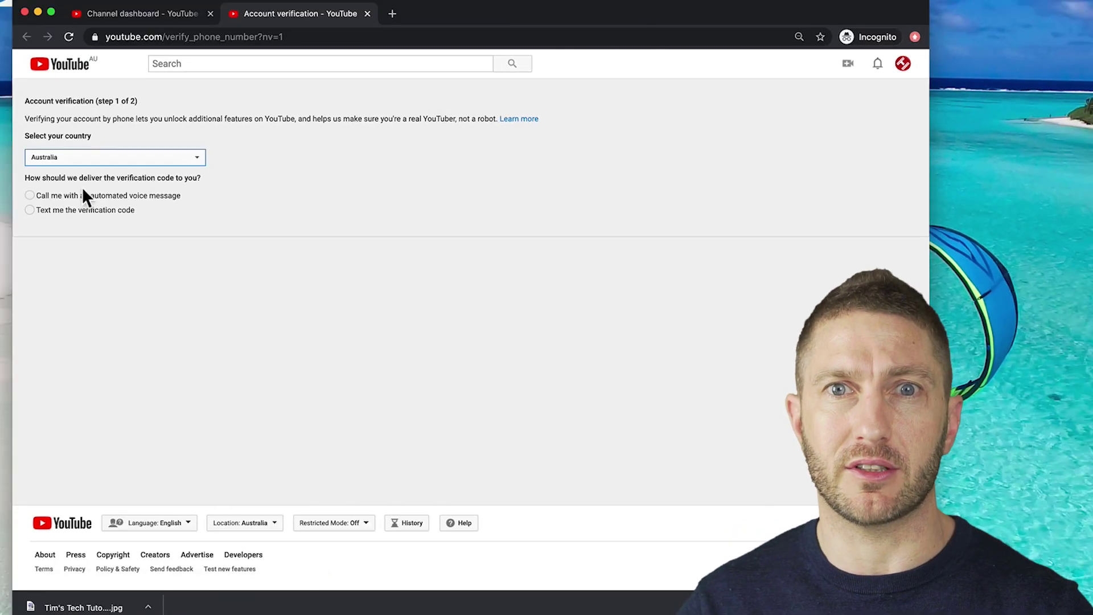
click(29, 209)
click(55, 282)
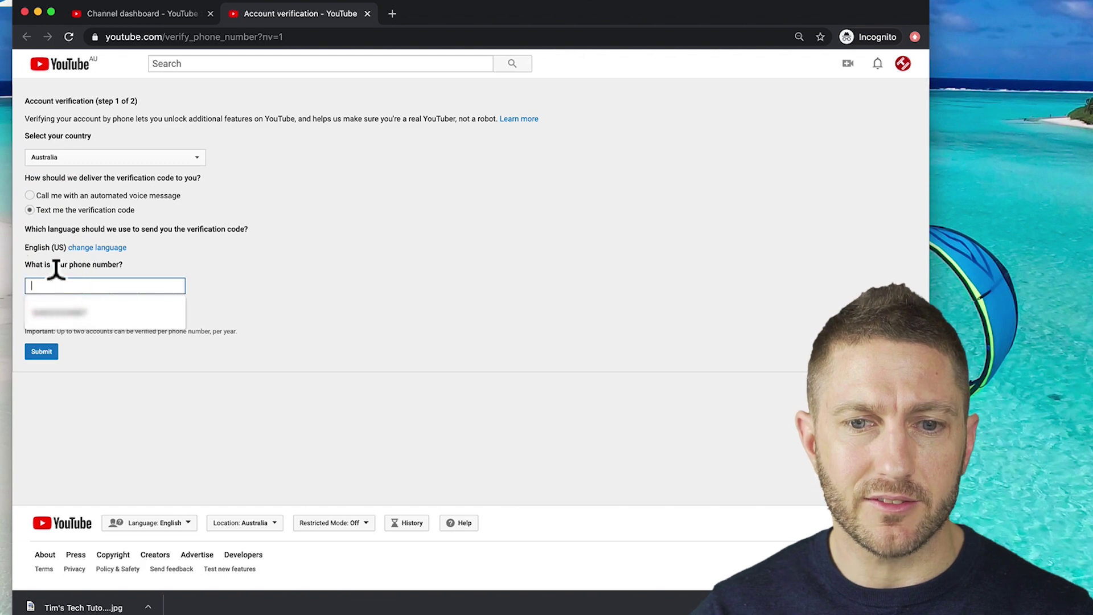
click(58, 311)
click(44, 350)
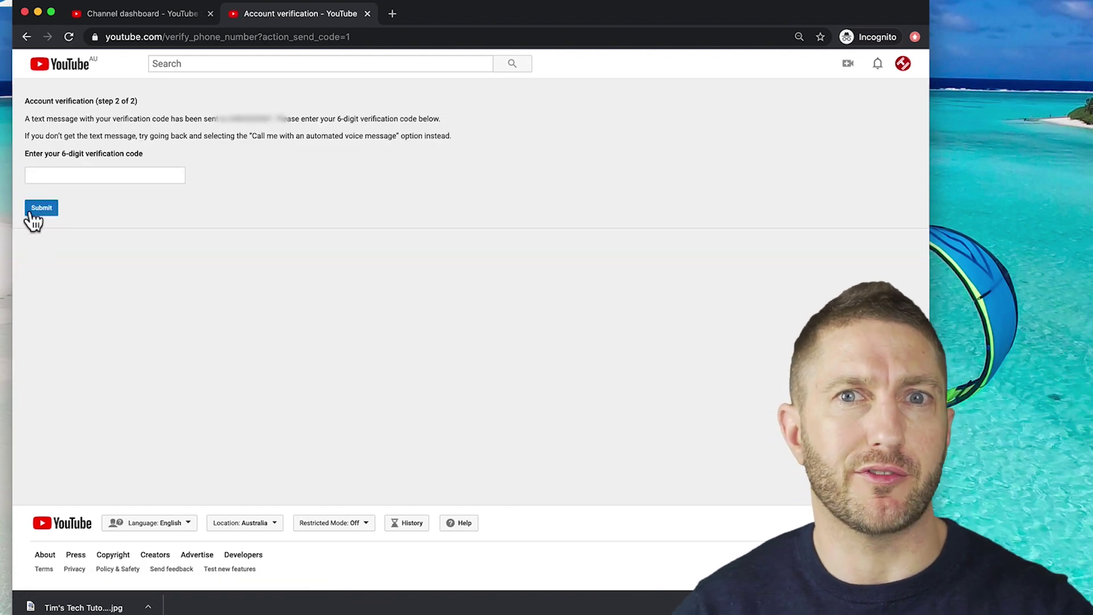
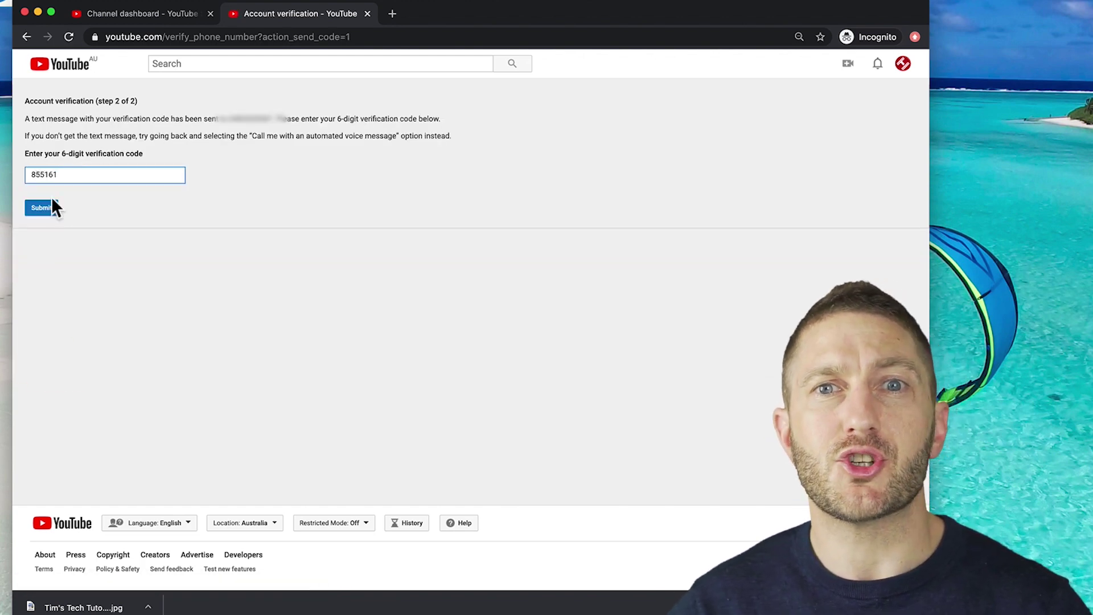
click(44, 206)
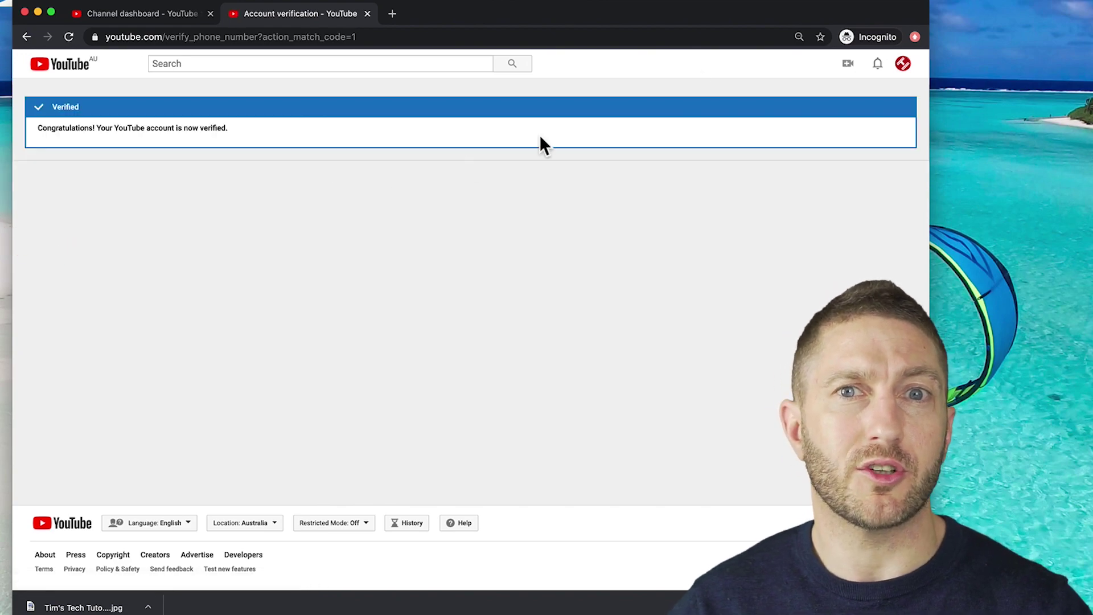
click(903, 64)
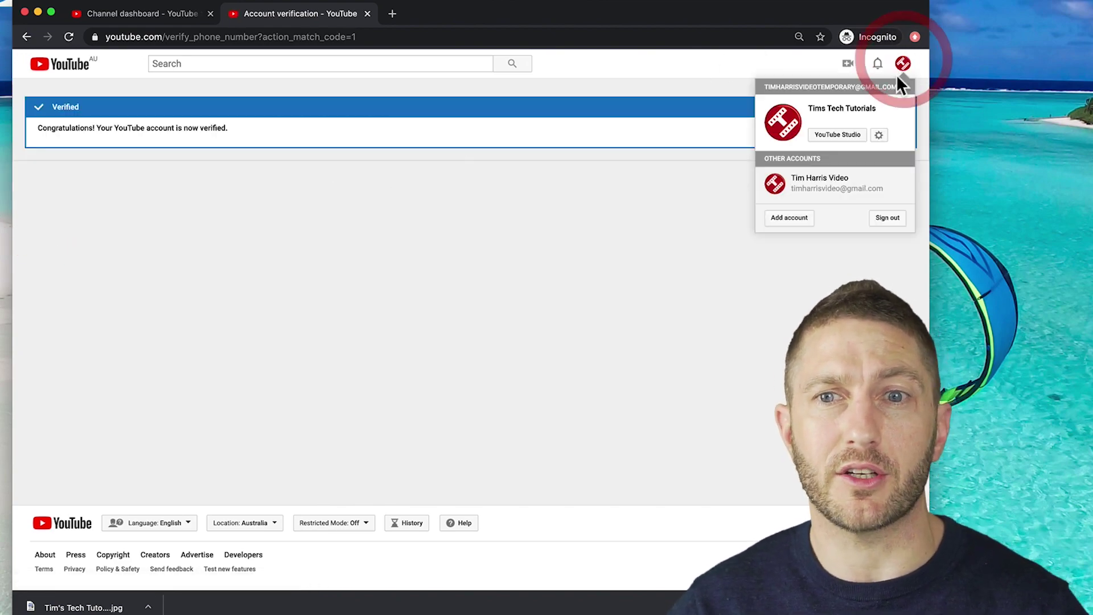
- Open the Tims Tech Tutorials dashboard in YouTube Studio from the account menu
click(837, 134)
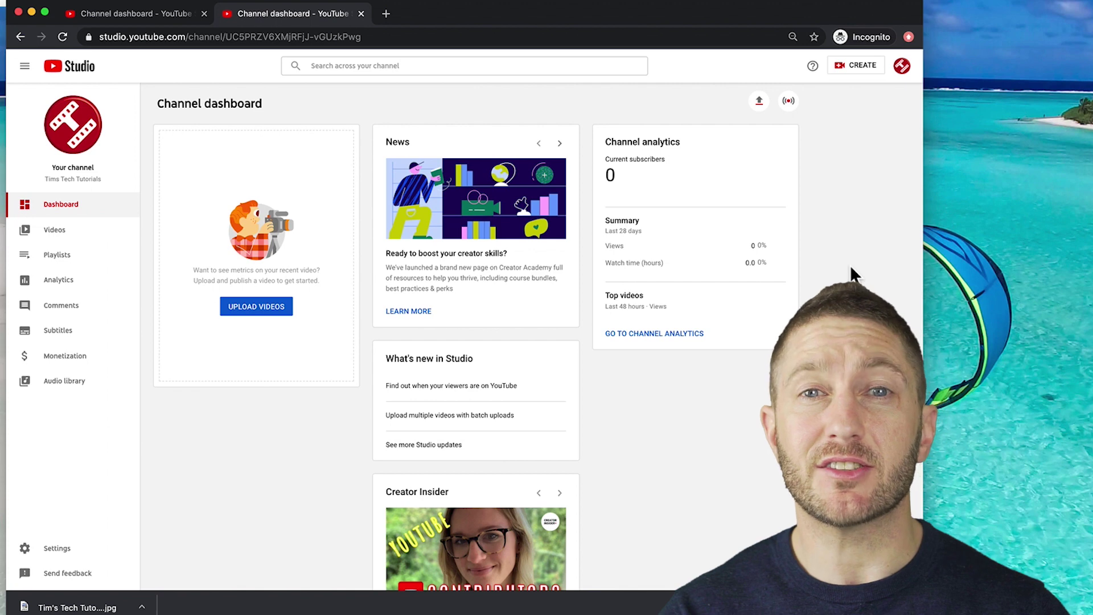